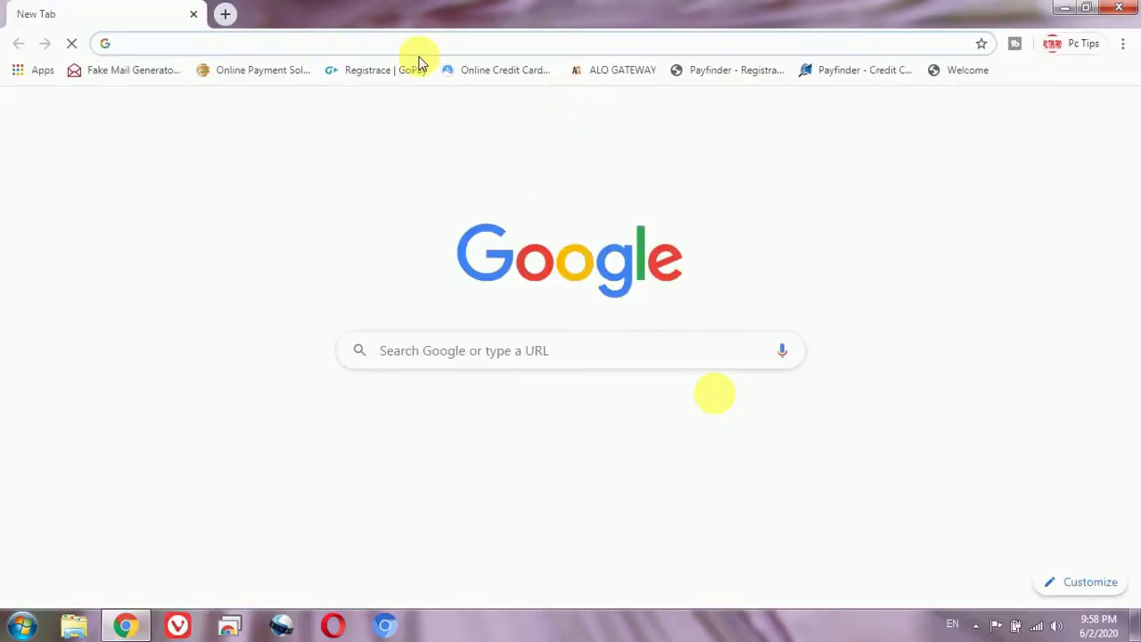
Step: Search 'google forms' from the Chrome address bar and open the first Google Forms result
click(403, 47)
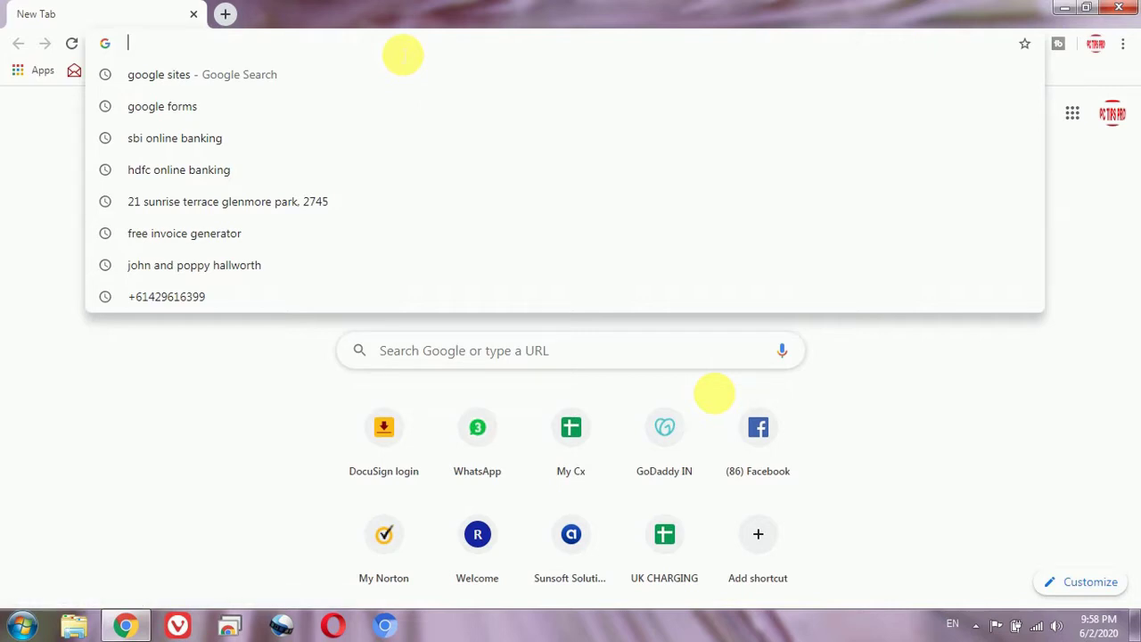
text(google)
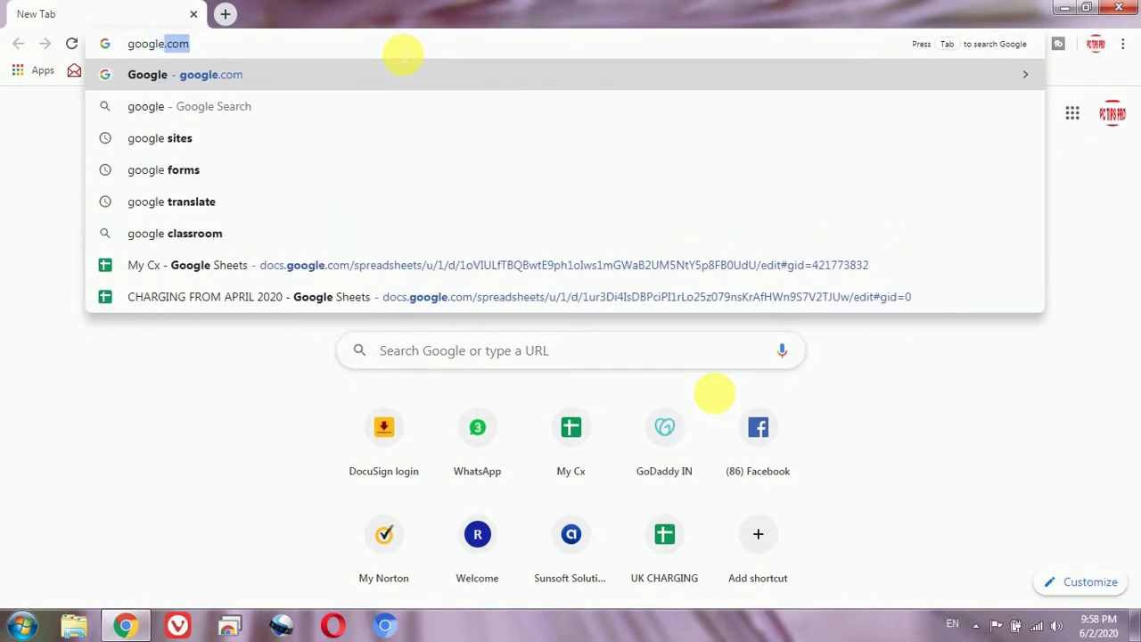
key(Down)
key(Down)
key(Down)
key(Return)
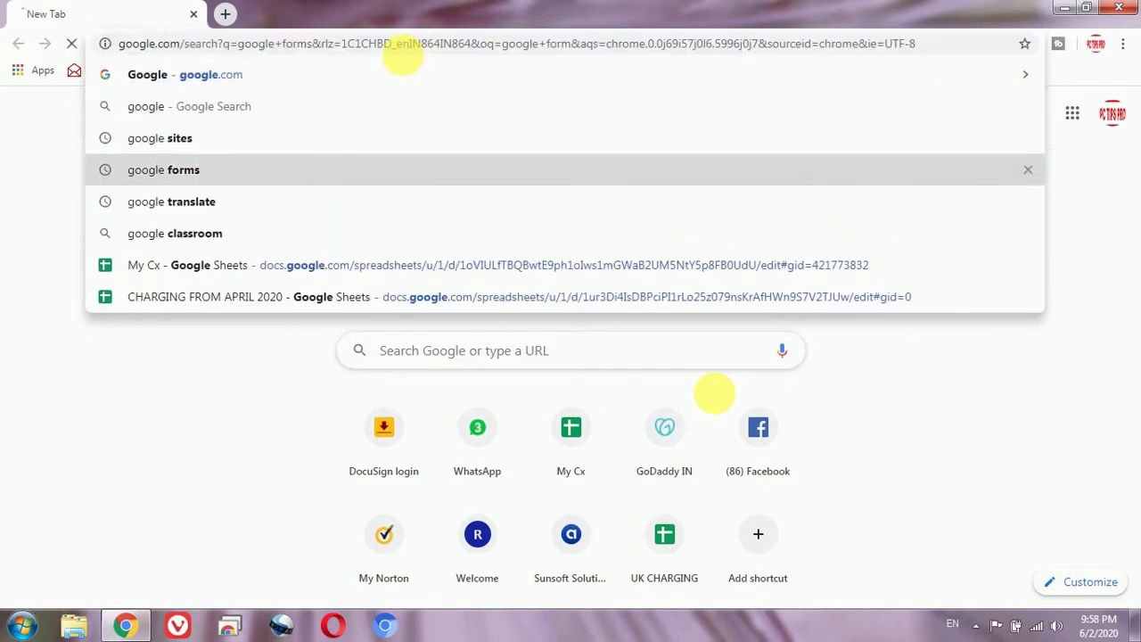
click(278, 268)
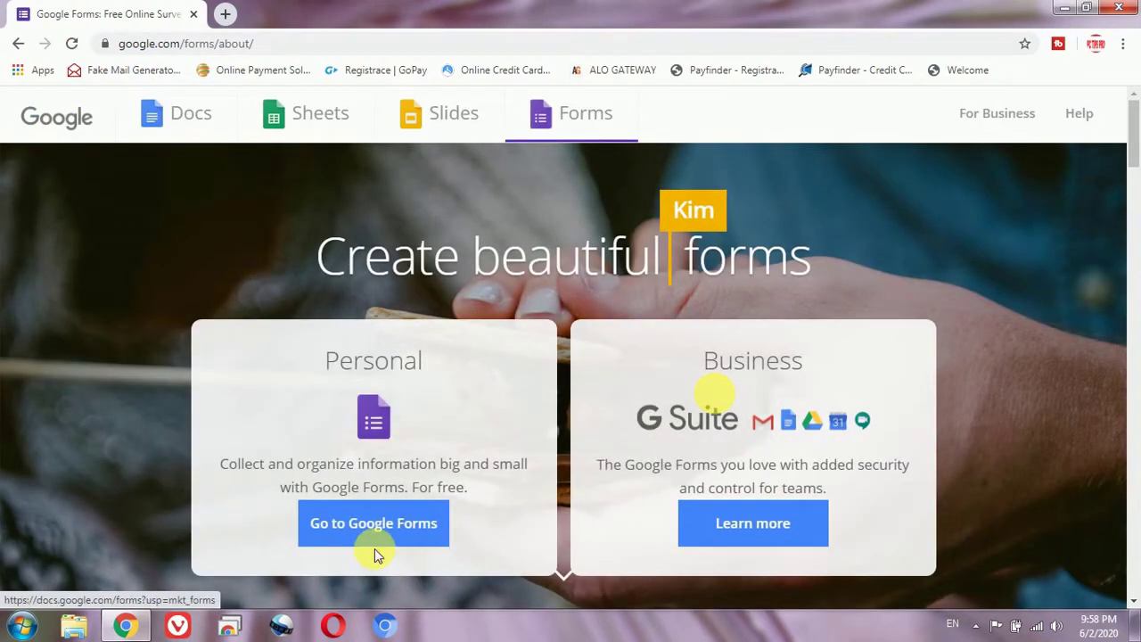
Step: Enter the Google Forms app and create a form from the Contact Information template
click(361, 538)
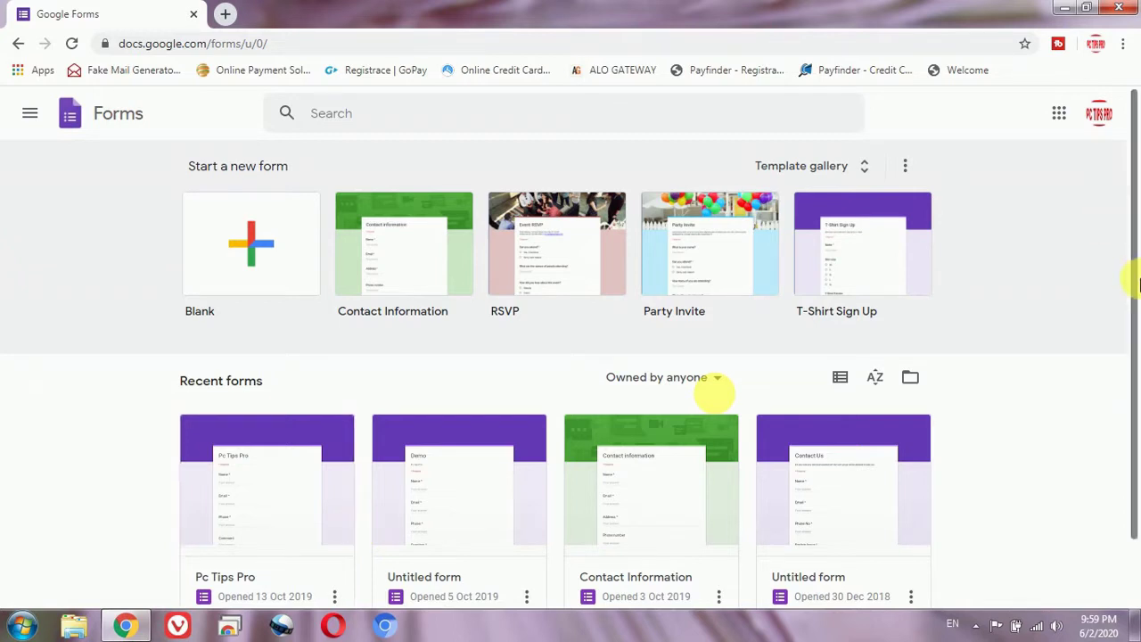
drag(1132, 280, 1132, 300)
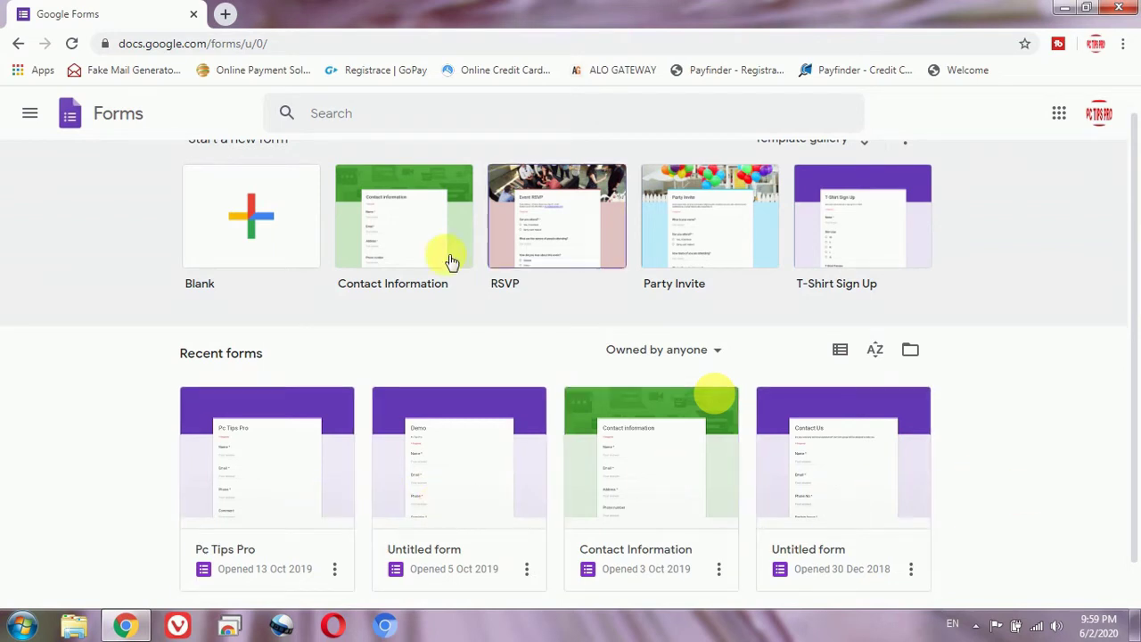
click(401, 234)
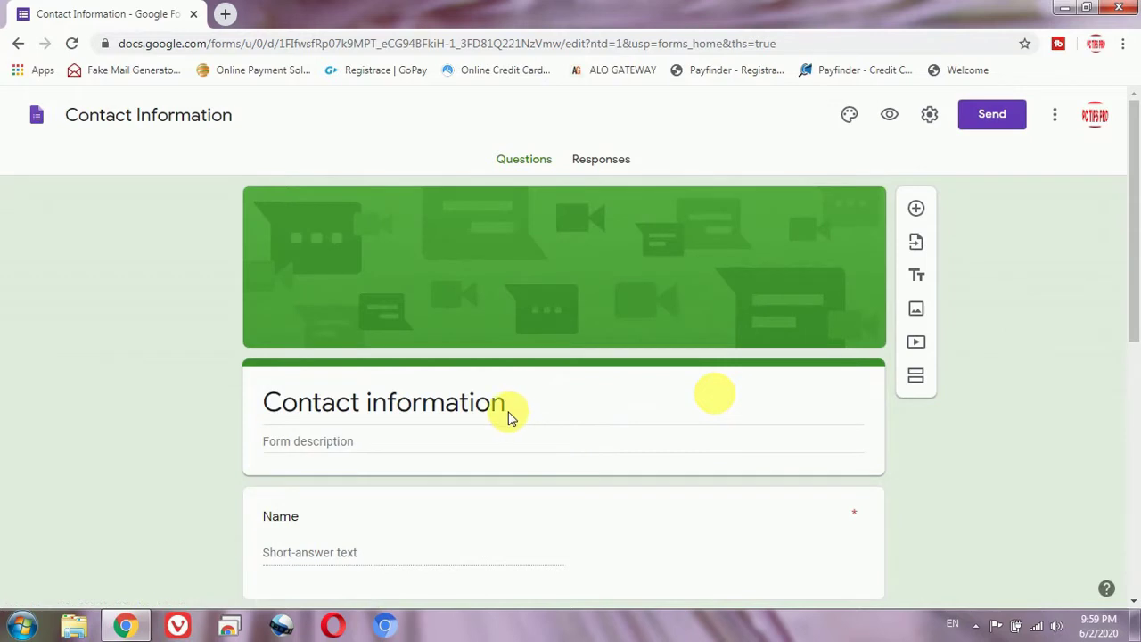
Step: Change the form title from 'Contact information' to 'Contact US - PC TIPS PRO'
click(529, 404)
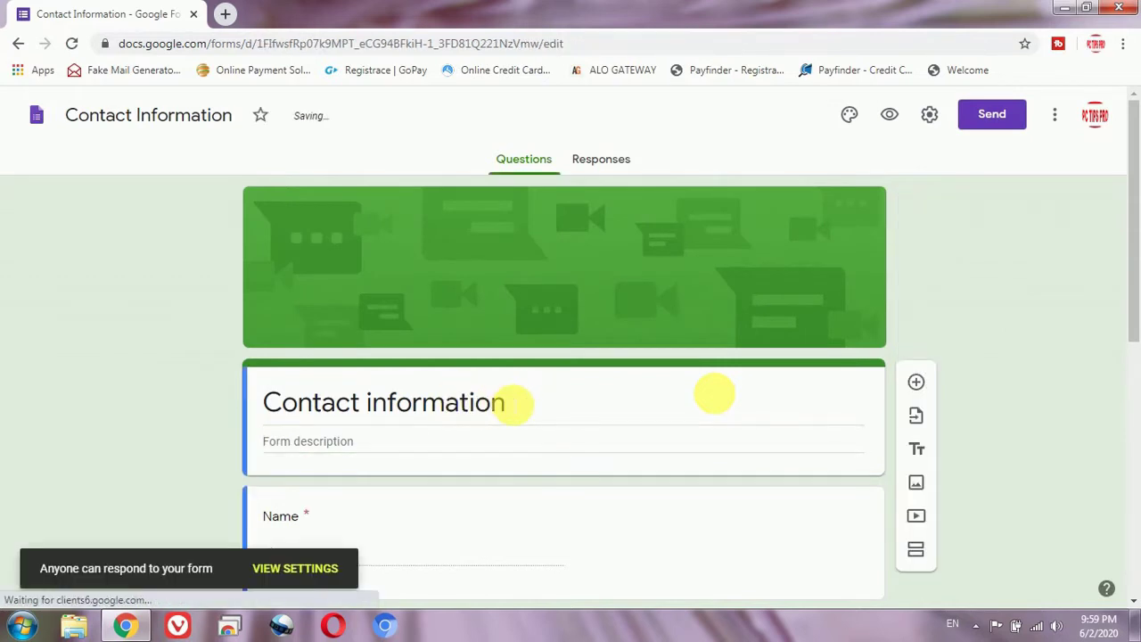
triple_click(557, 419)
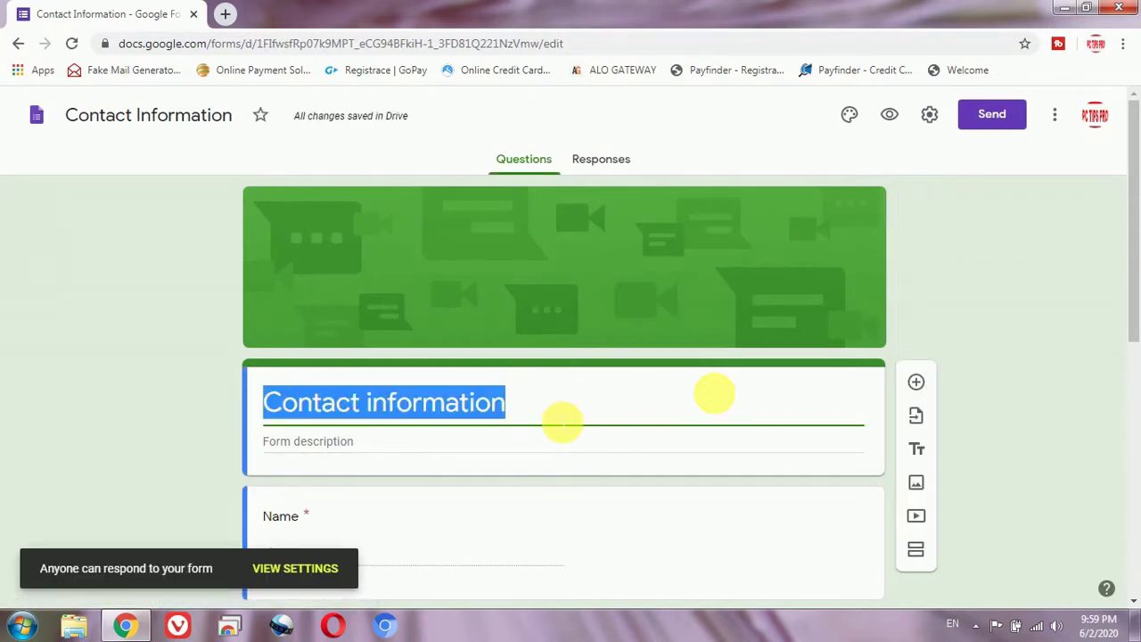
click(561, 422)
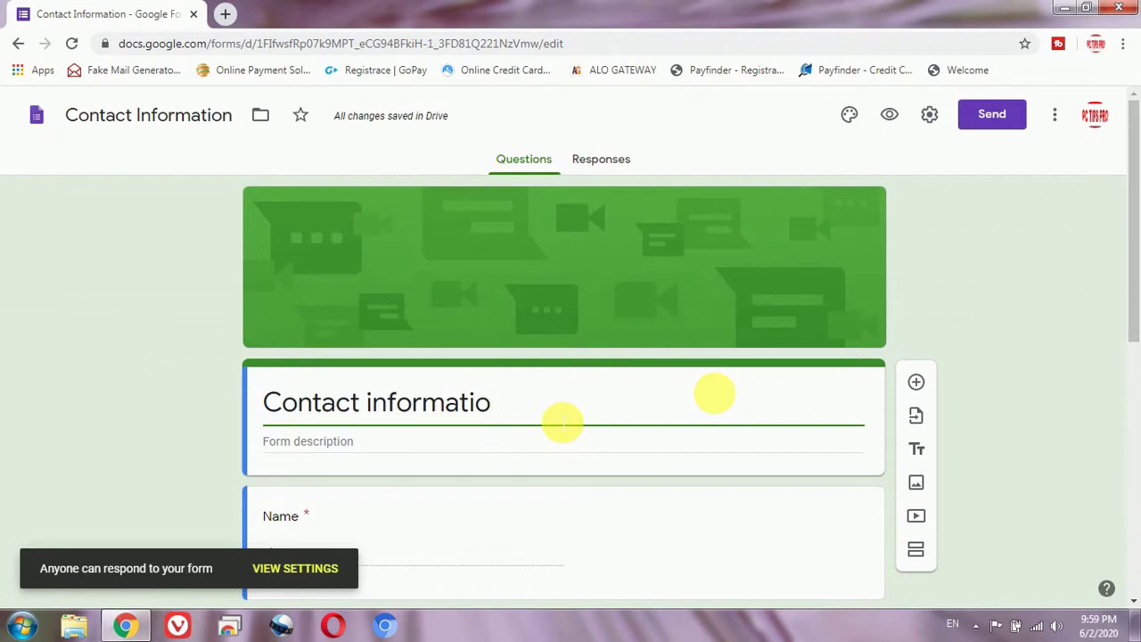
key(BackSpace)
key(BackSpace)
key(BackSpace)
key(BackSpace)
key(BackSpace)
key(BackSpace)
key(BackSpace)
text(US -)
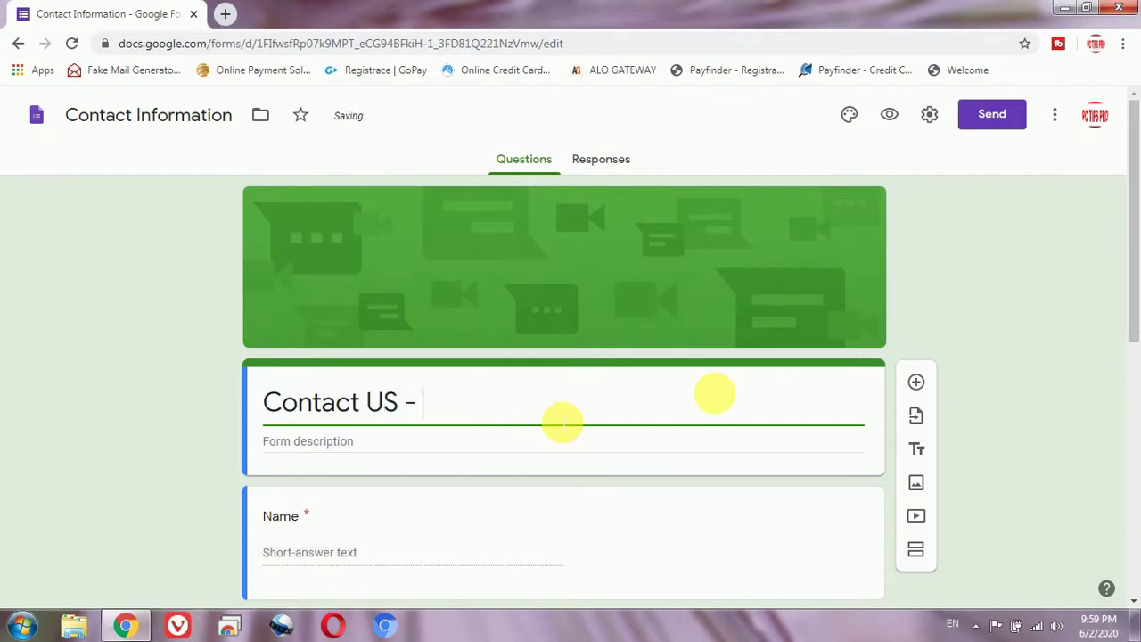
text( PC TIPS PRO)
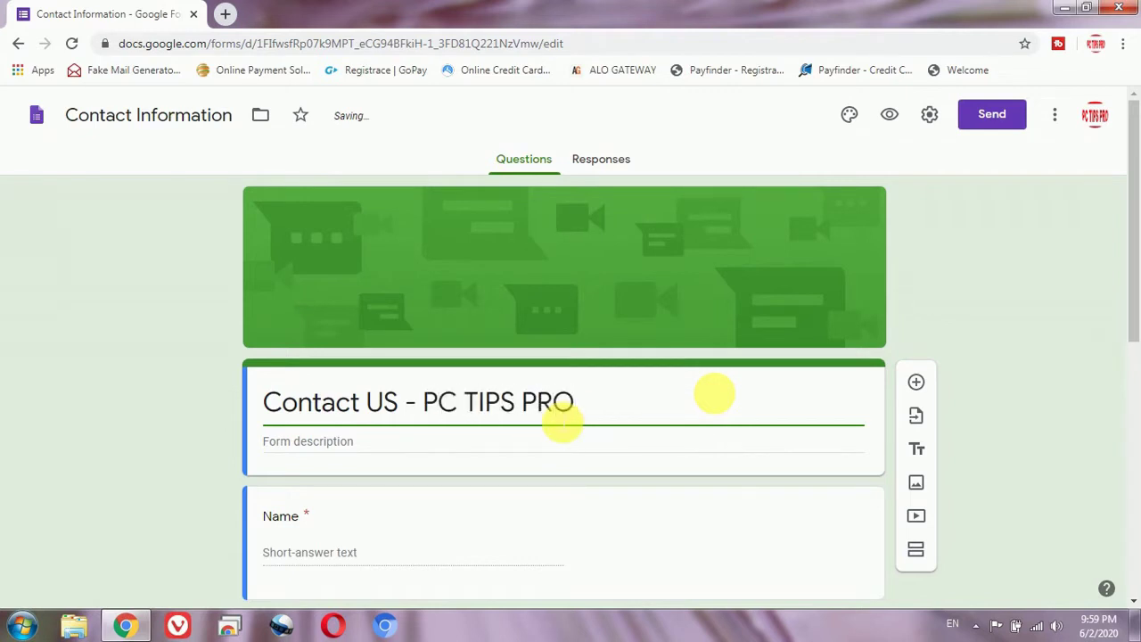
click(1039, 328)
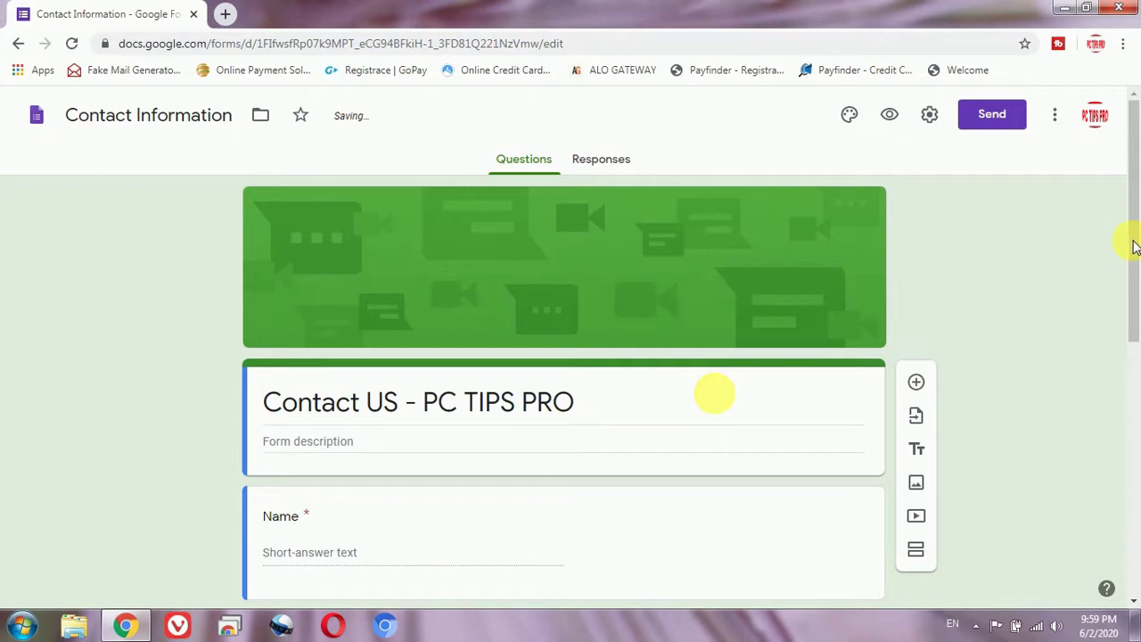
drag(1133, 288, 1132, 522)
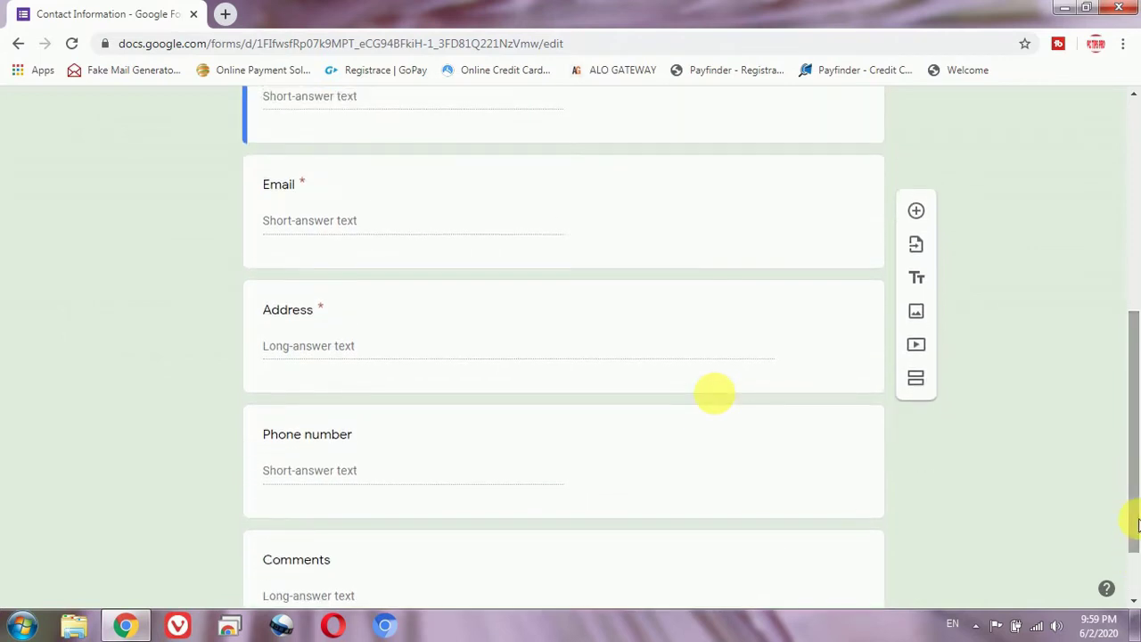
Step: Delete the Address question, leaving Name, Email, Phone number and Comments
click(738, 372)
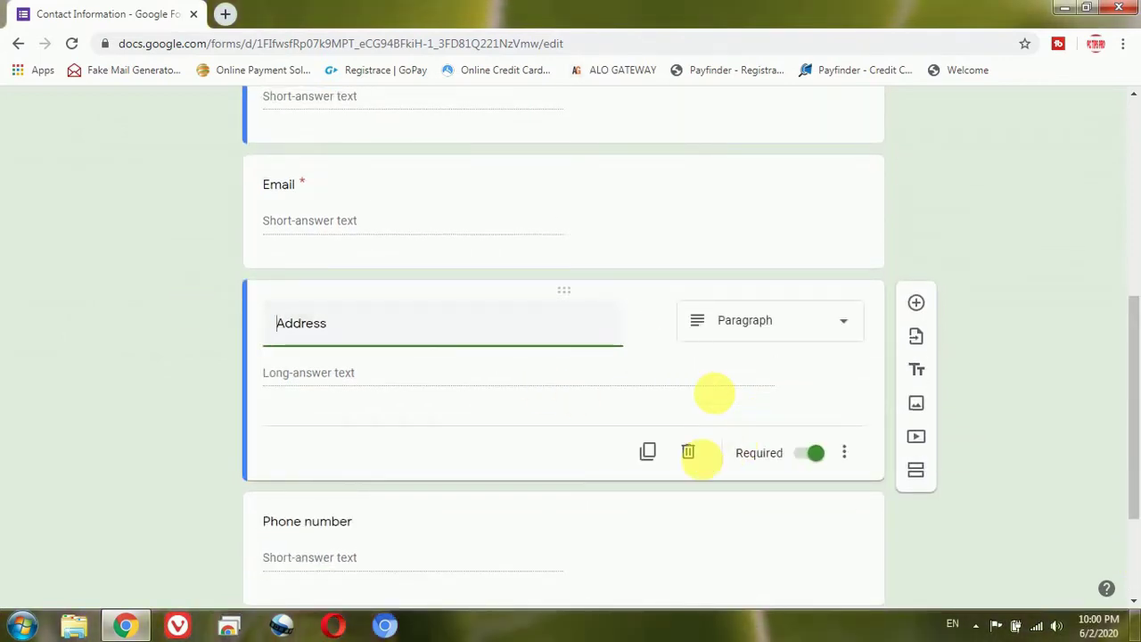
click(688, 457)
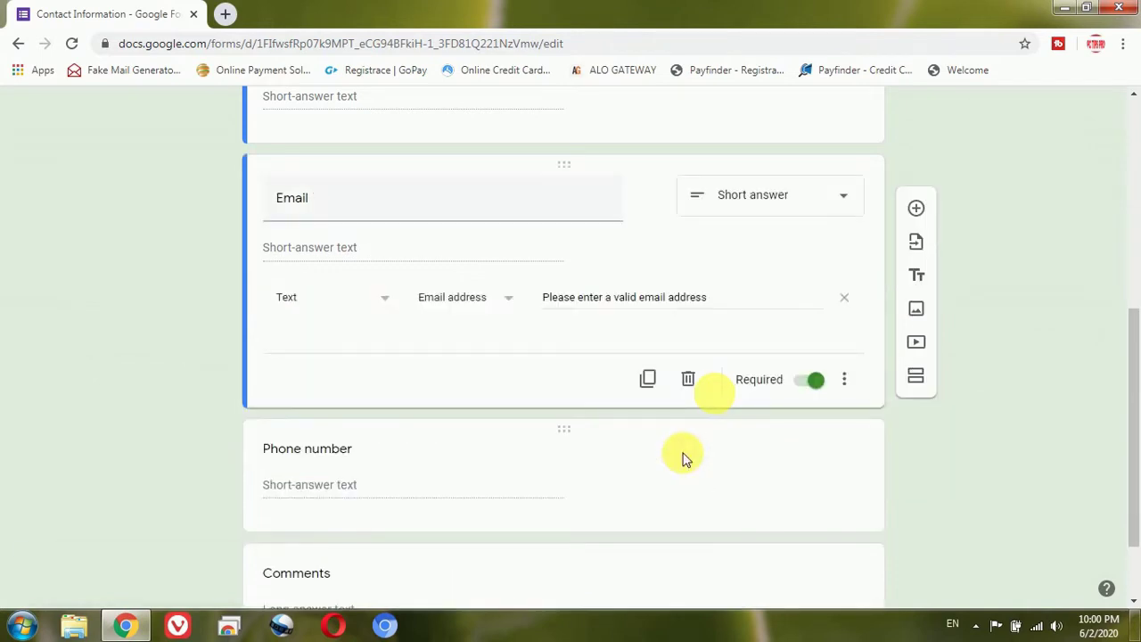
drag(1132, 382, 1135, 310)
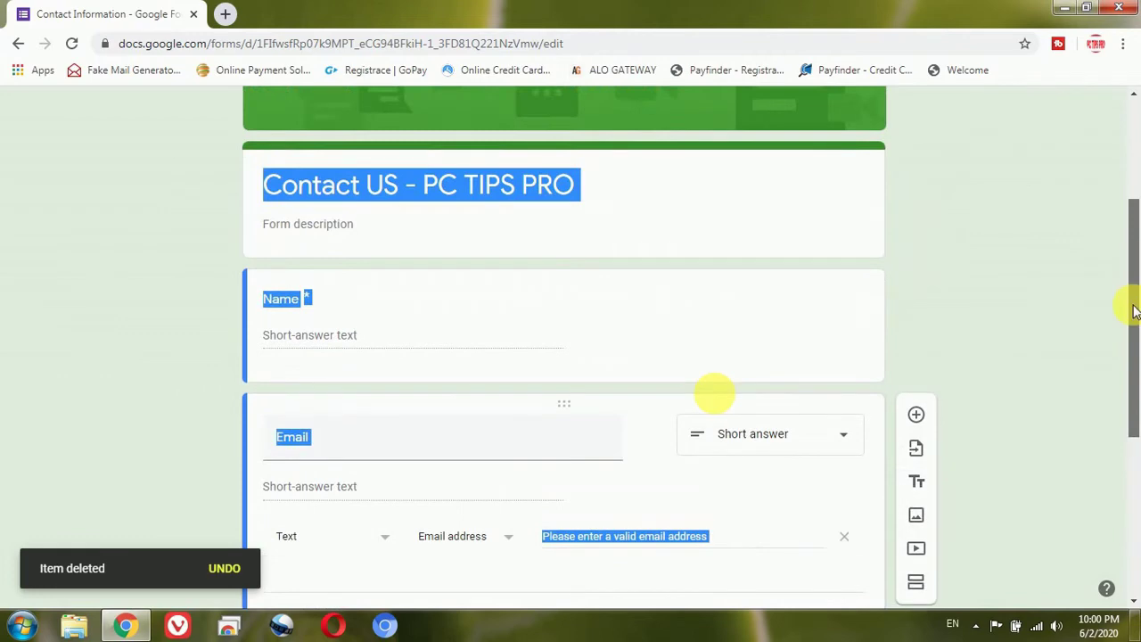
scroll(1129, 369, down, 4)
drag(1136, 361, 1136, 169)
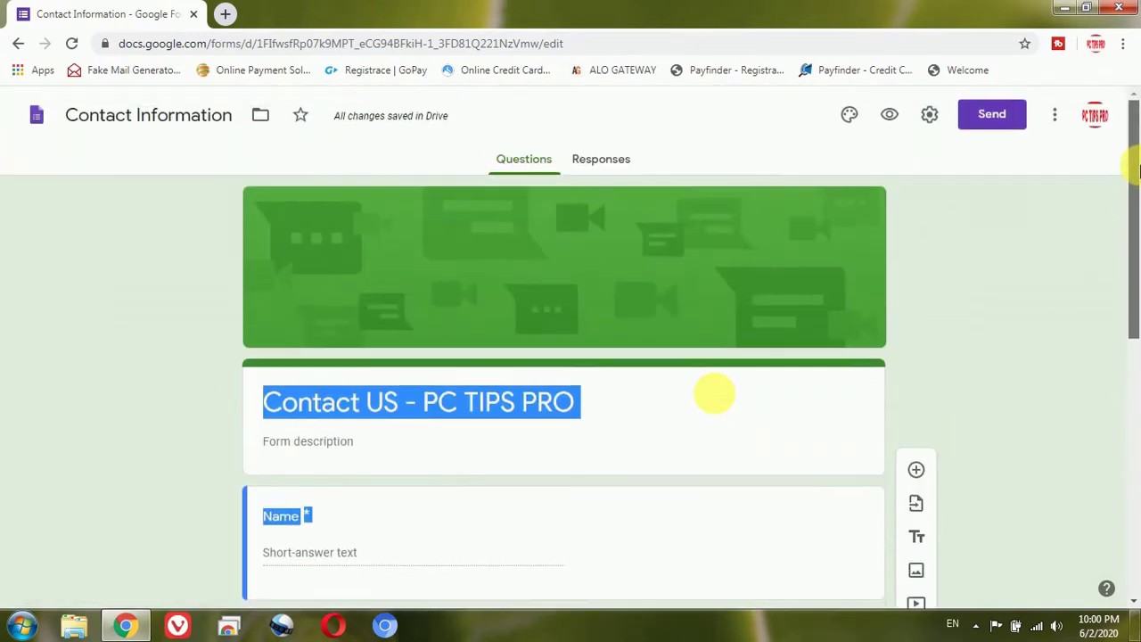
click(1035, 285)
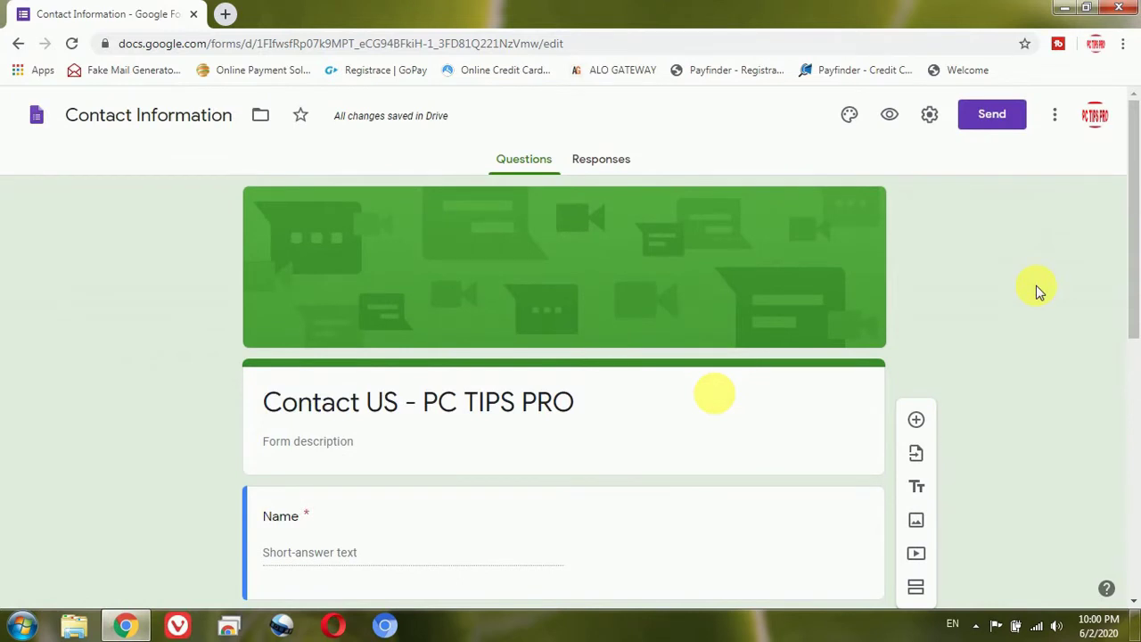
Step: Copy the form's embed iframe code (640 × 812 px) from the Send form dialog
click(993, 123)
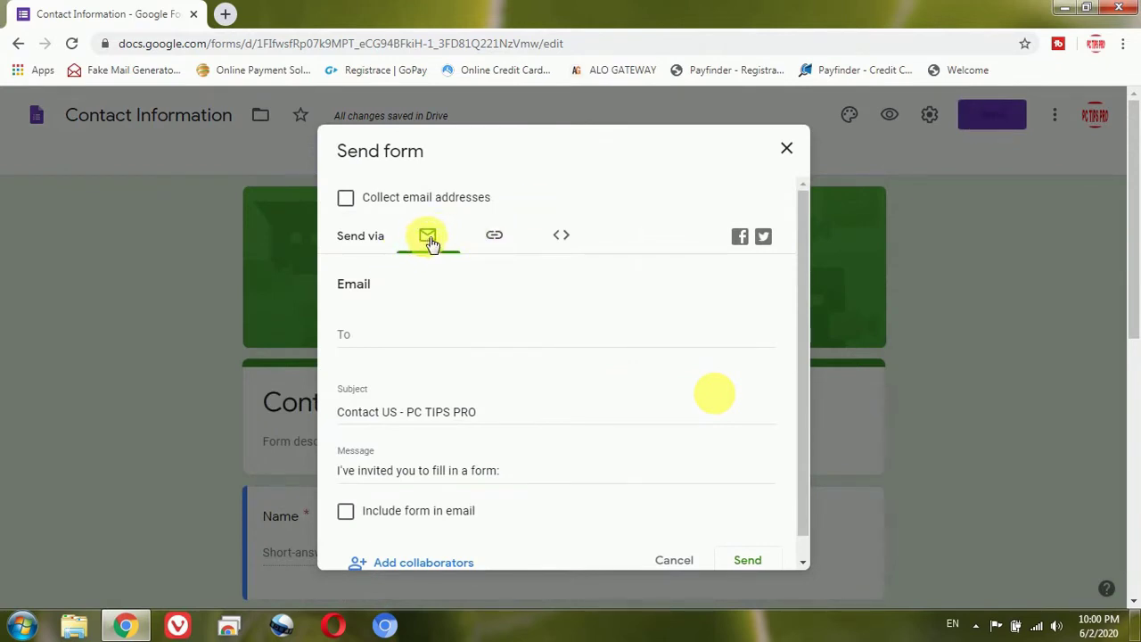
click(491, 235)
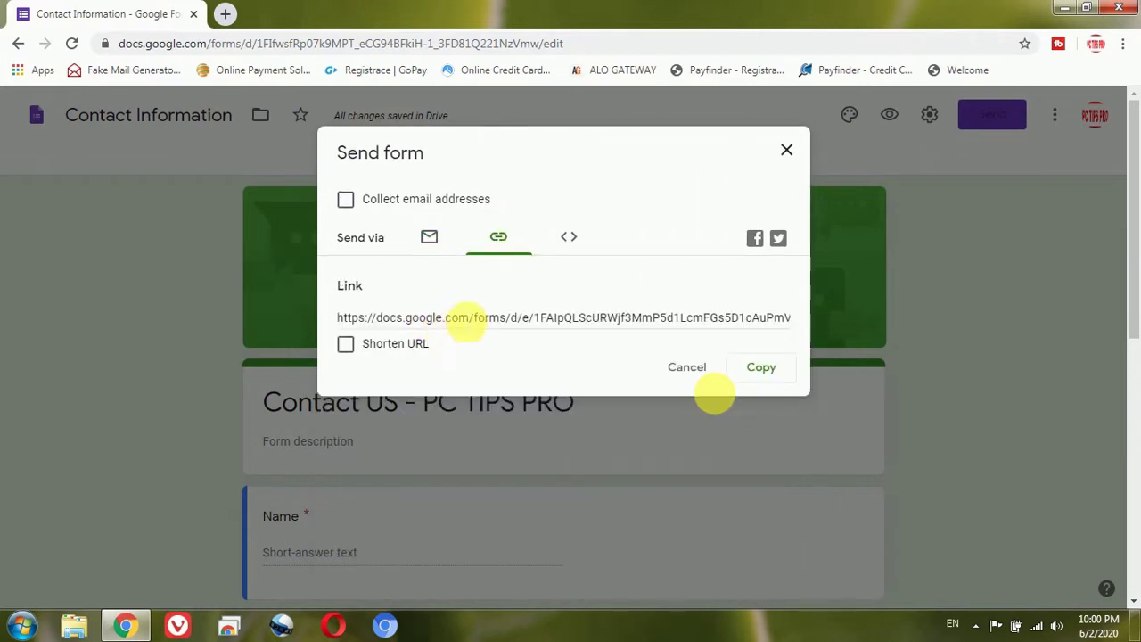
click(566, 239)
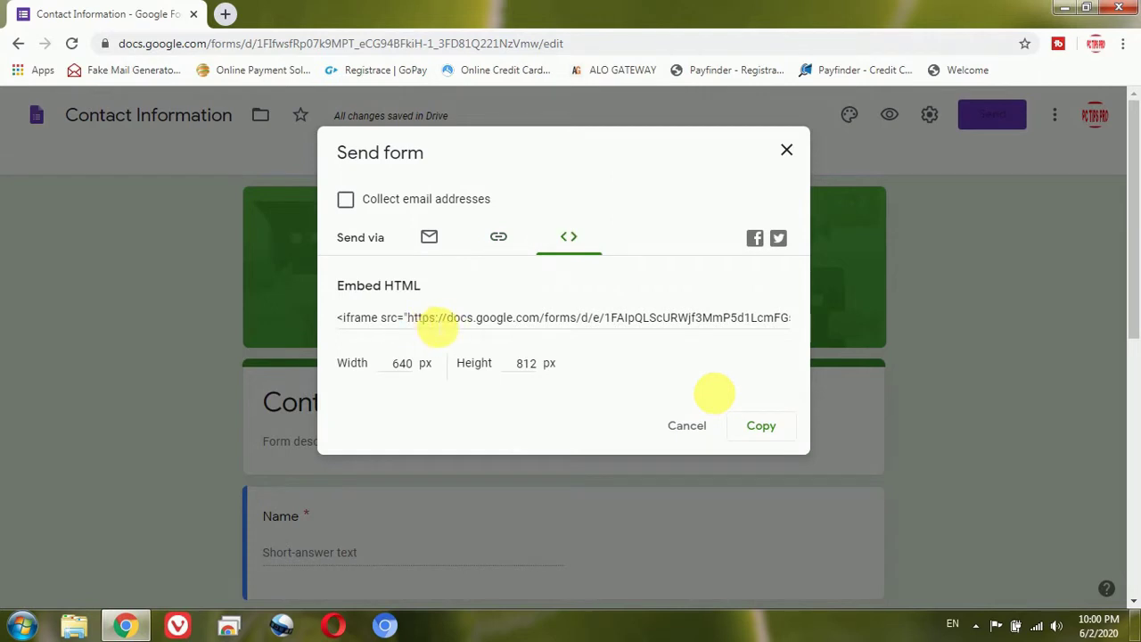
click(437, 327)
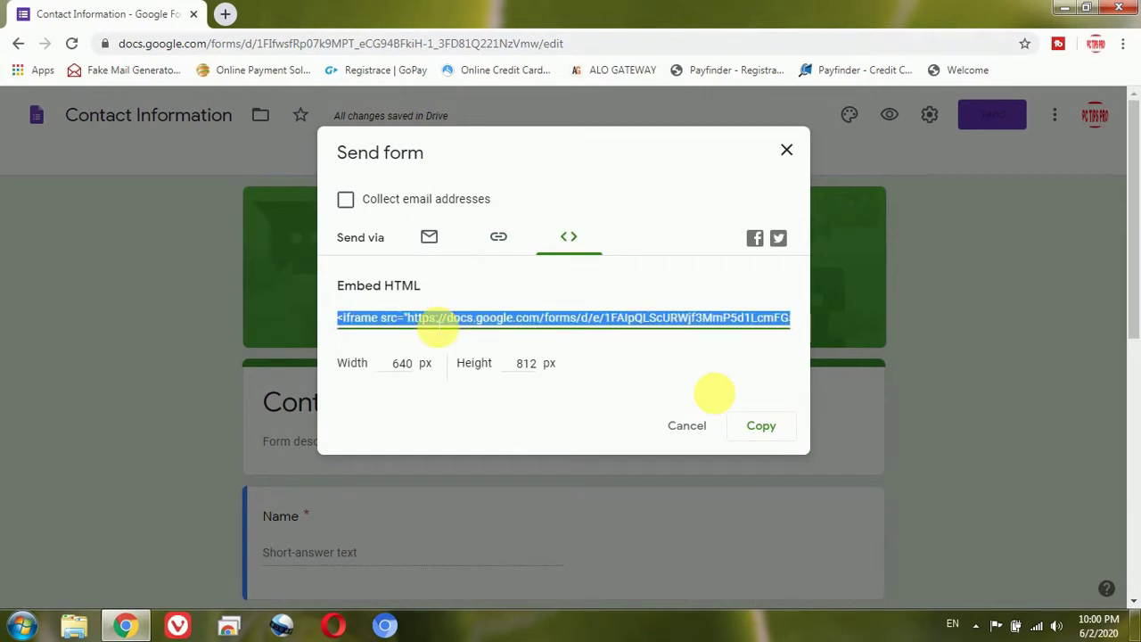
right_click(437, 327)
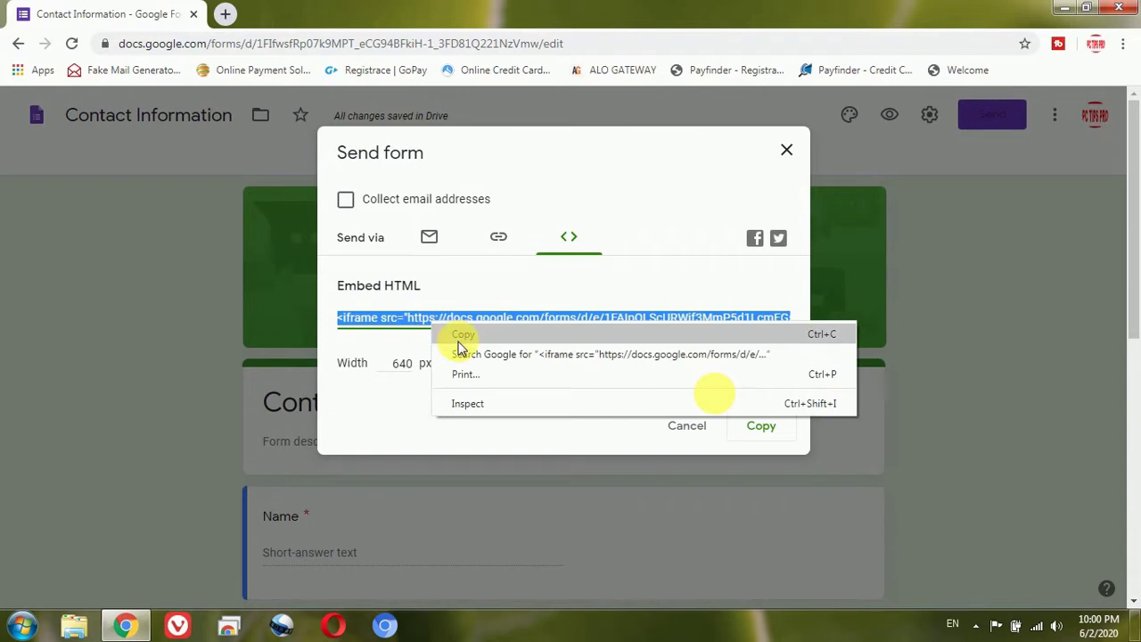
click(459, 341)
Step: Paste the embed code into a new Notepad document, then return to Chrome
click(20, 624)
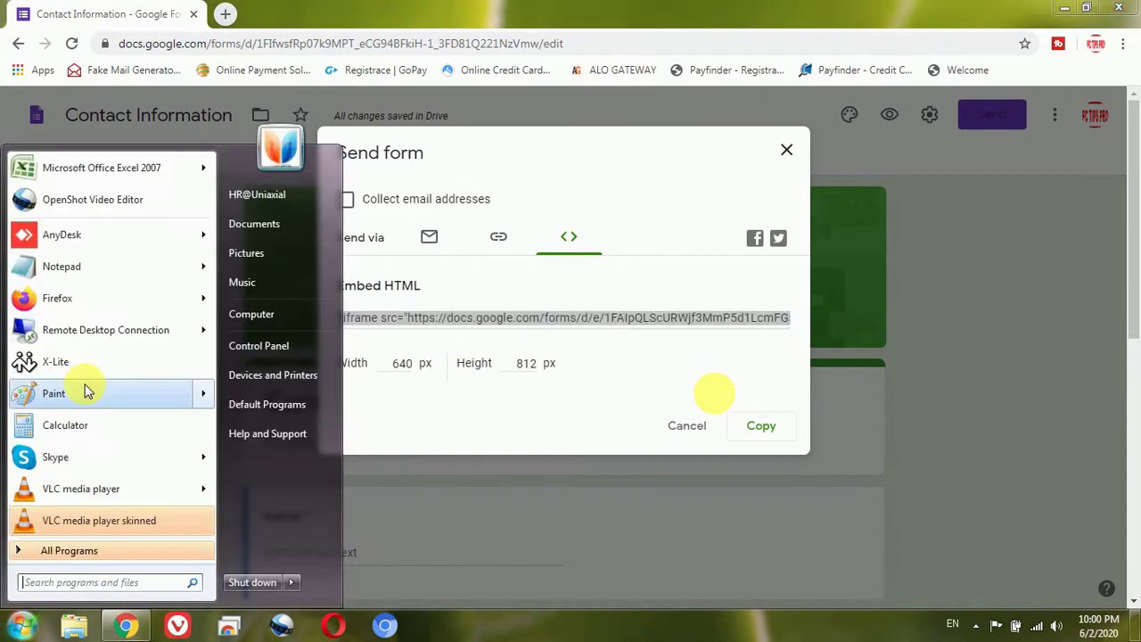
click(56, 266)
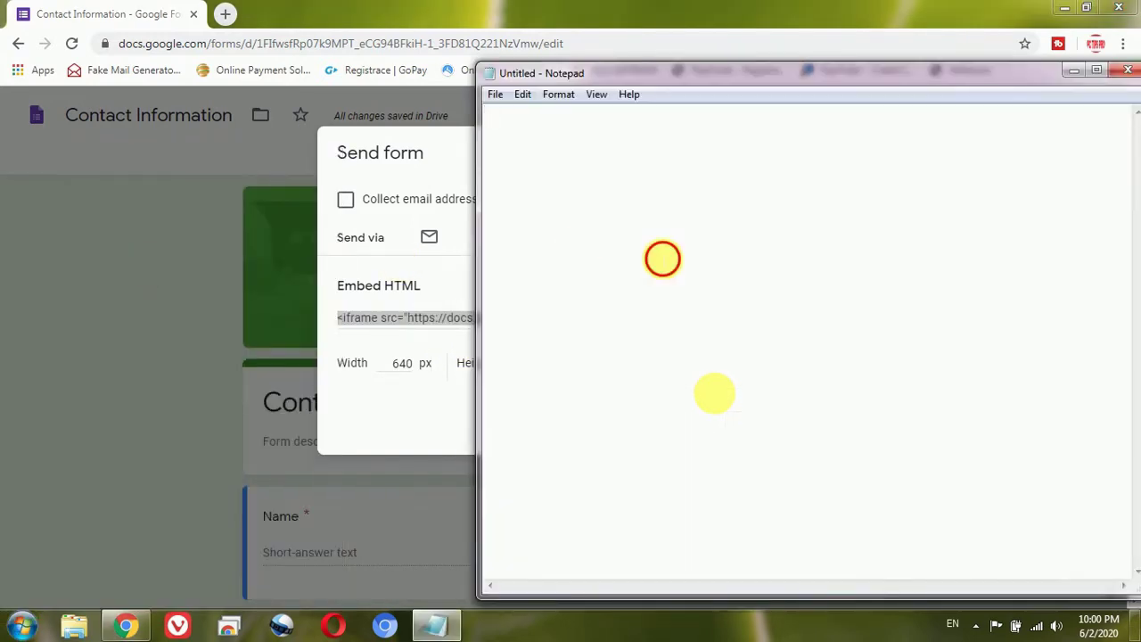
key(ctrl+v)
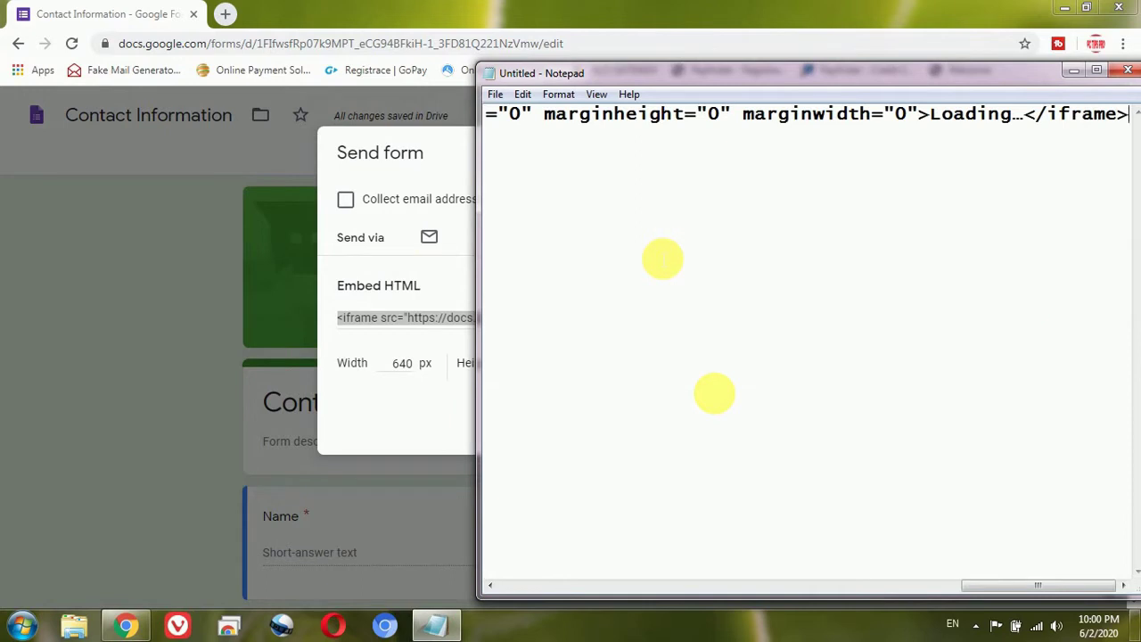
click(408, 168)
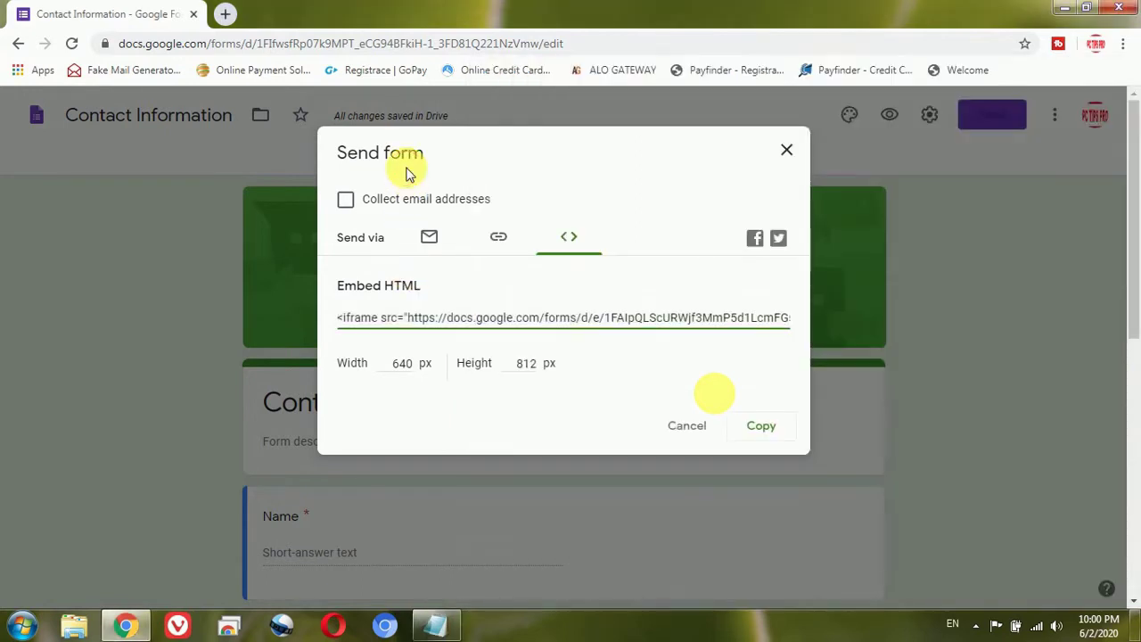
Step: Copy the embed code to the clipboard and close the Send form dialog
click(764, 435)
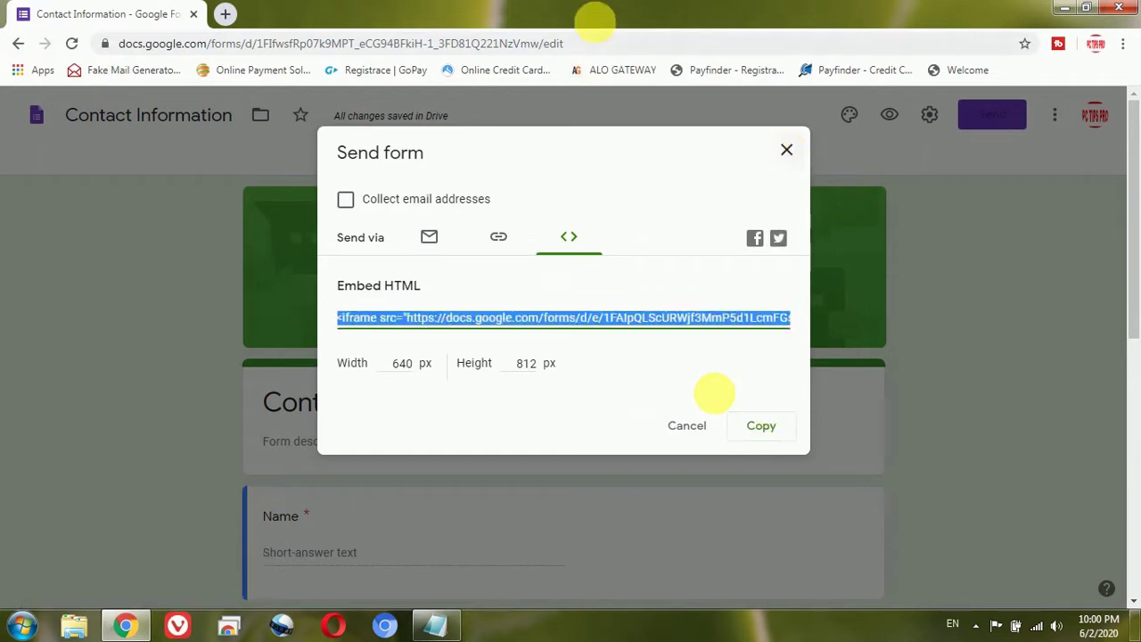
click(792, 149)
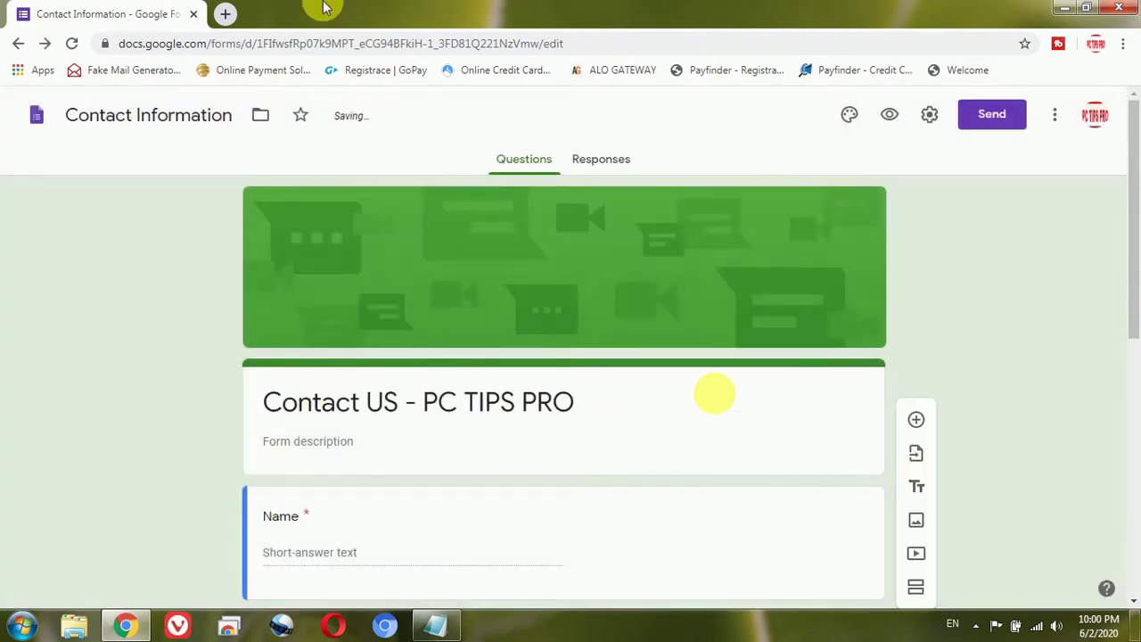
Step: In a new Chrome tab, search 'google sites' and open the Google Sites sign-in result
click(229, 14)
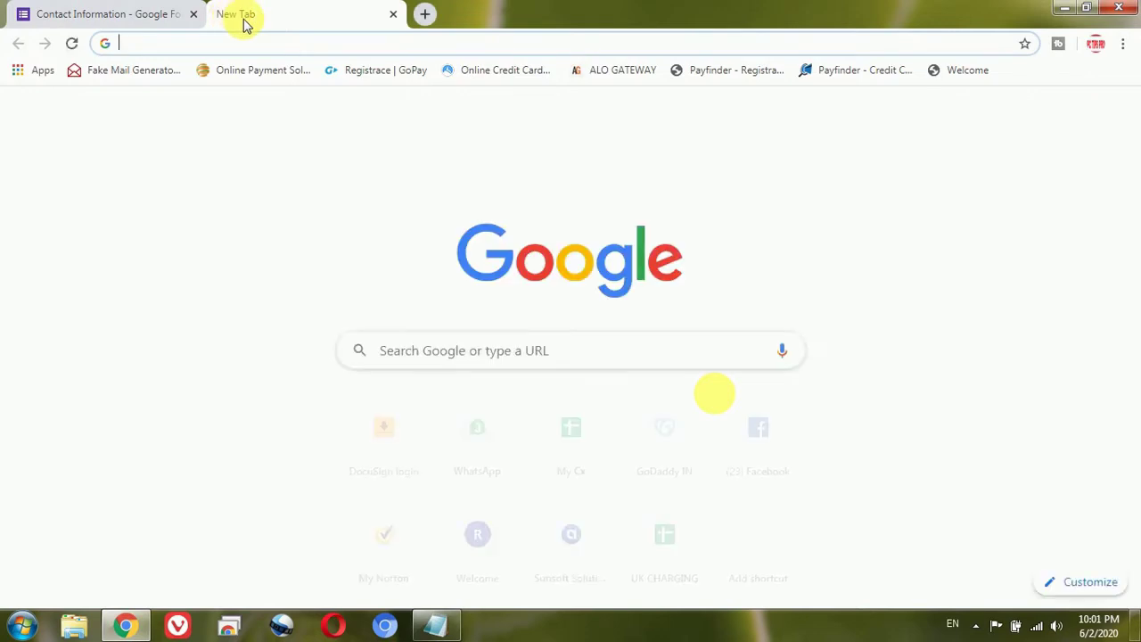
text(GOOGLE)
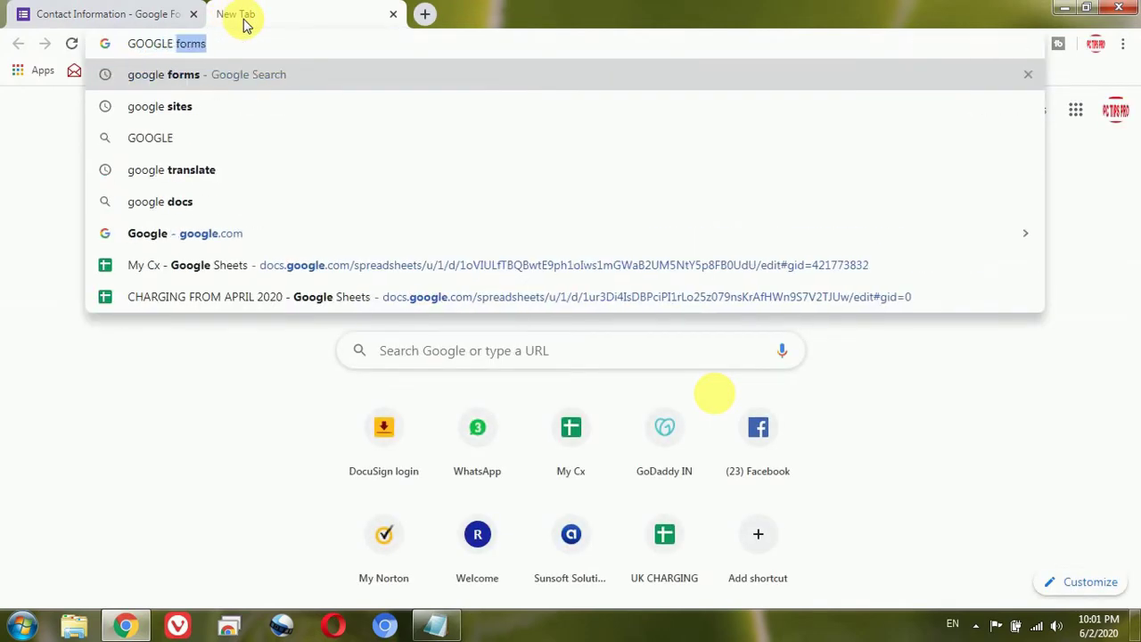
key(Down)
key(Return)
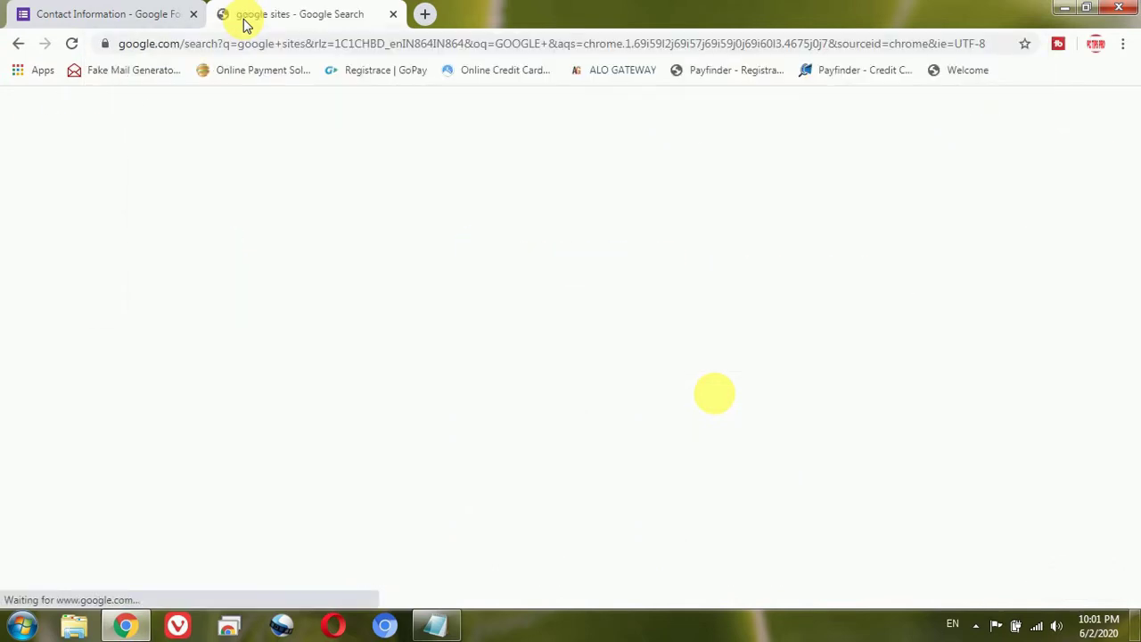
click(279, 459)
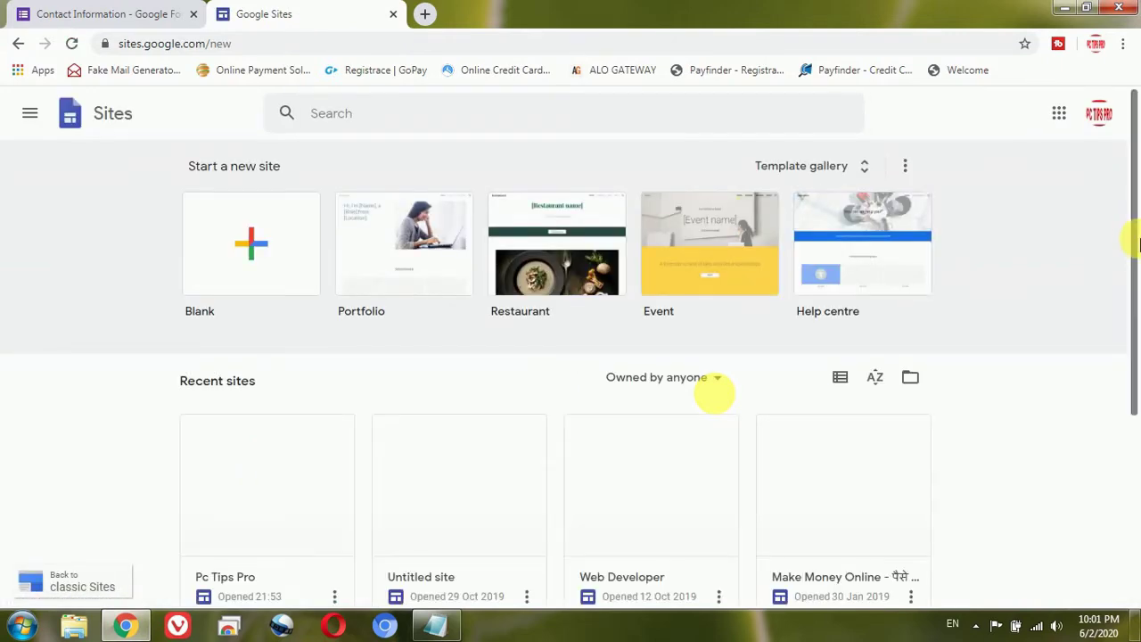
Step: Scroll down to Recent sites and open the Pc Tips Pro site
scroll(1138, 357, down, 2)
scroll(1138, 357, down, 2)
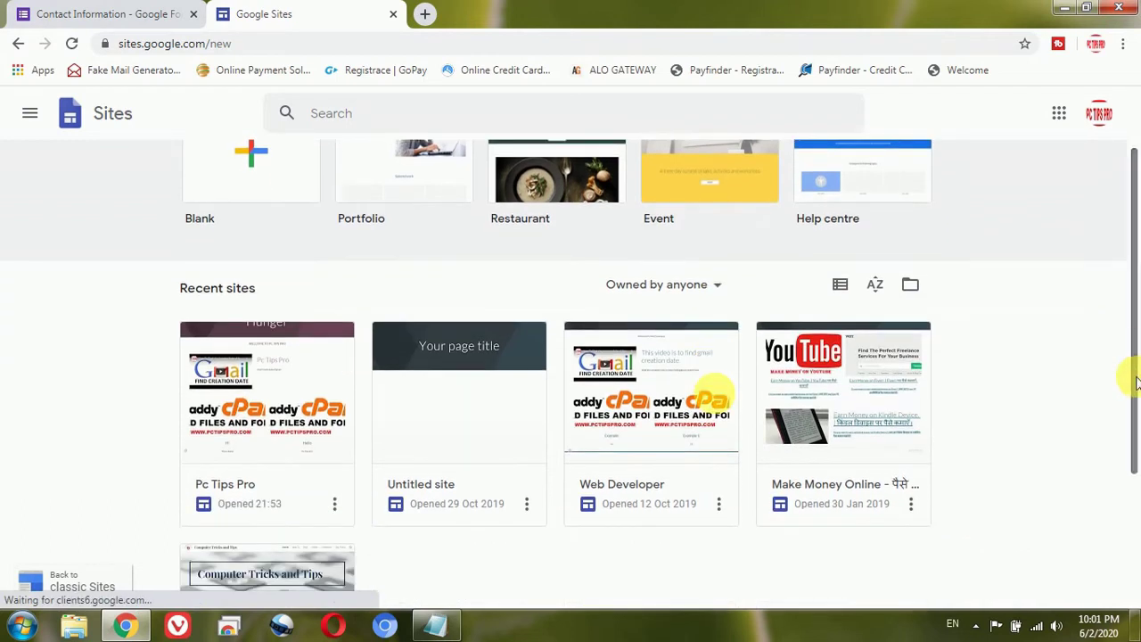
click(247, 390)
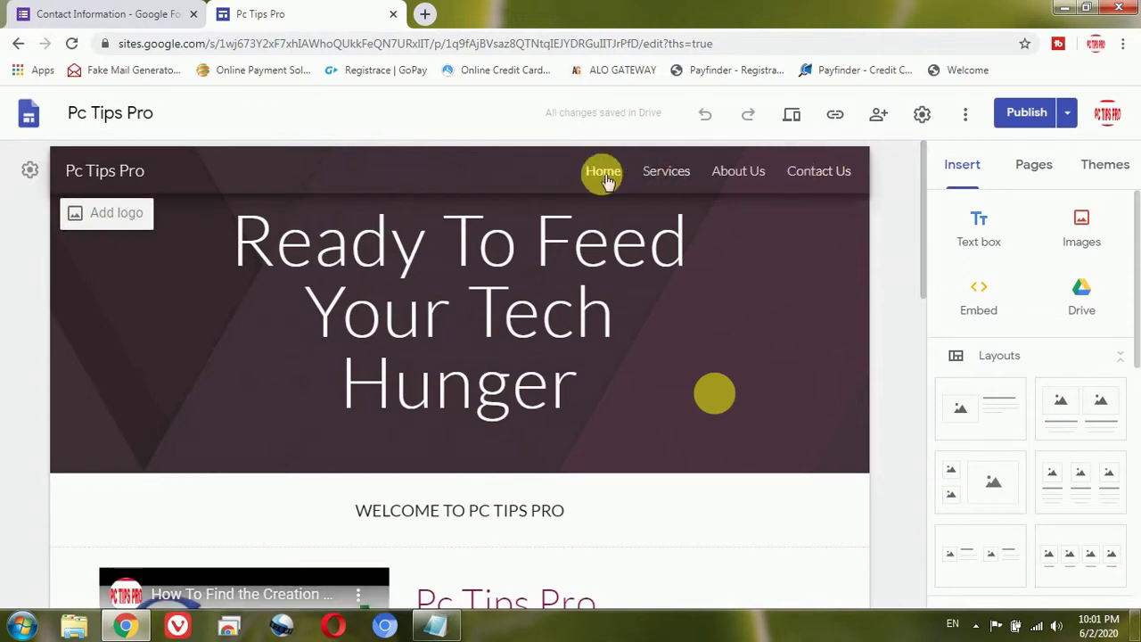
Step: Go to the Pc Tips Pro Contact Us page and scroll to its empty section
click(619, 203)
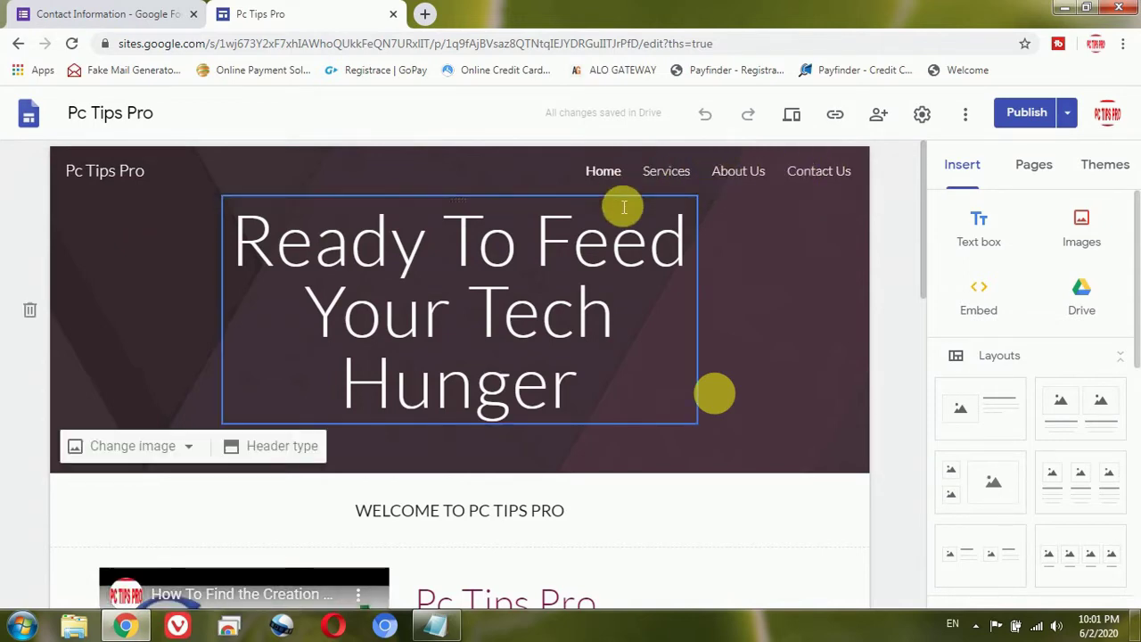
click(661, 185)
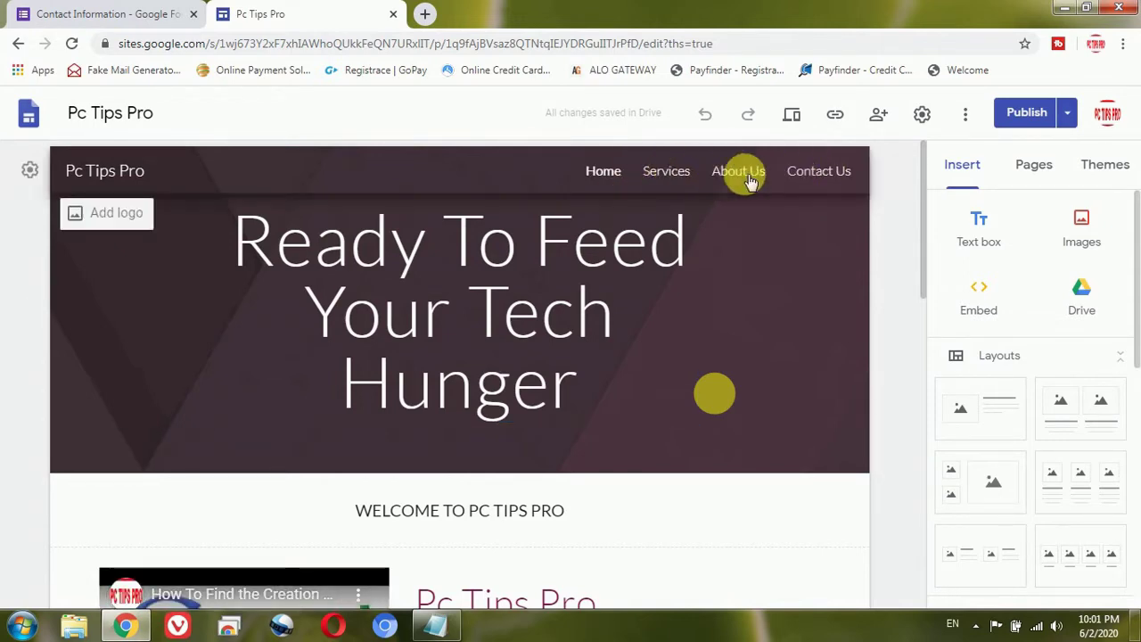
click(821, 177)
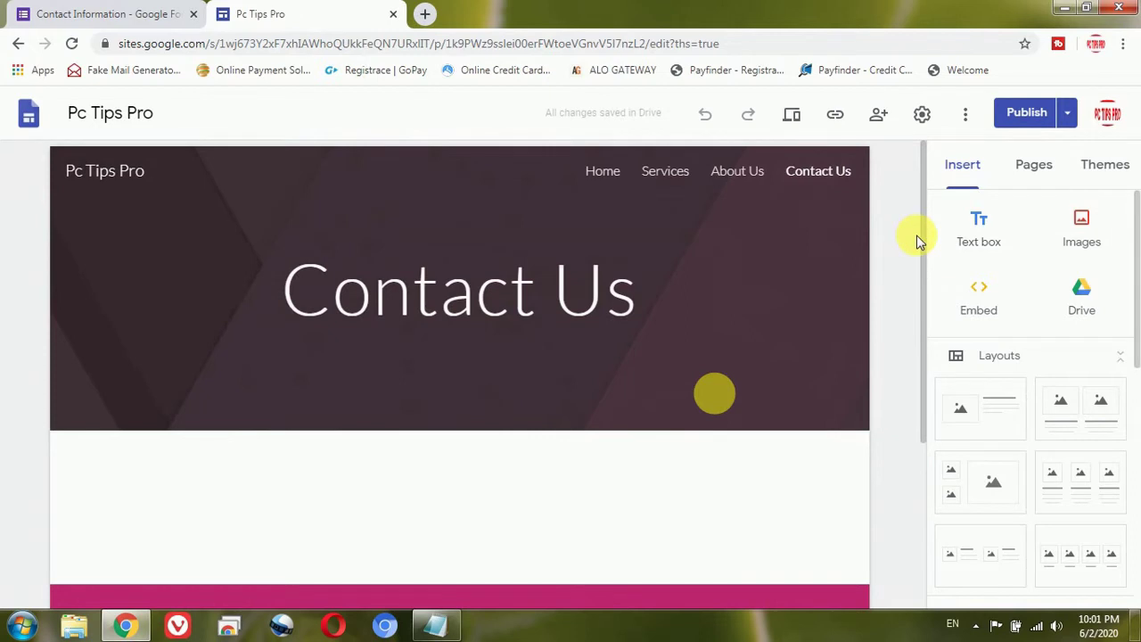
drag(924, 270, 929, 354)
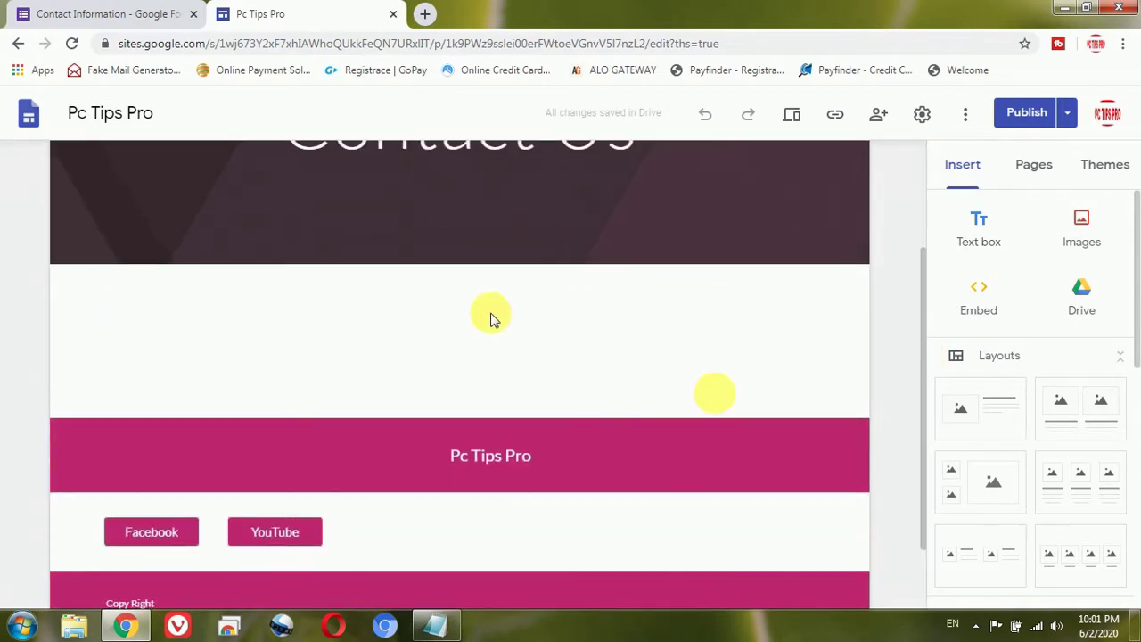
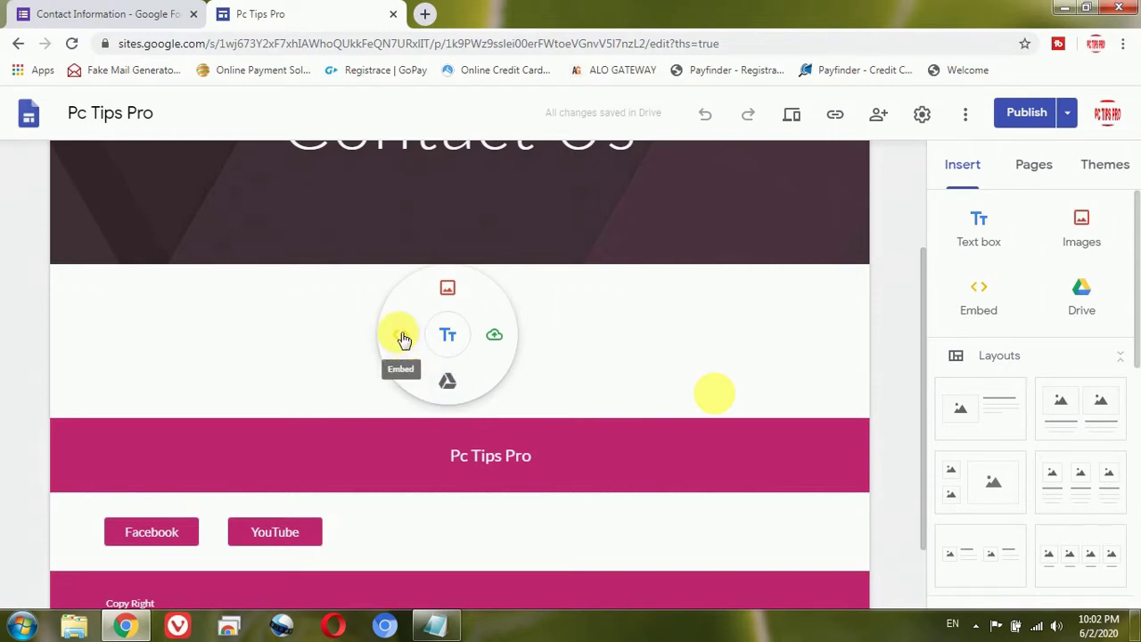
Step: Open the Embed from the web dialog and look at its By URL and Embed code tabs
click(401, 336)
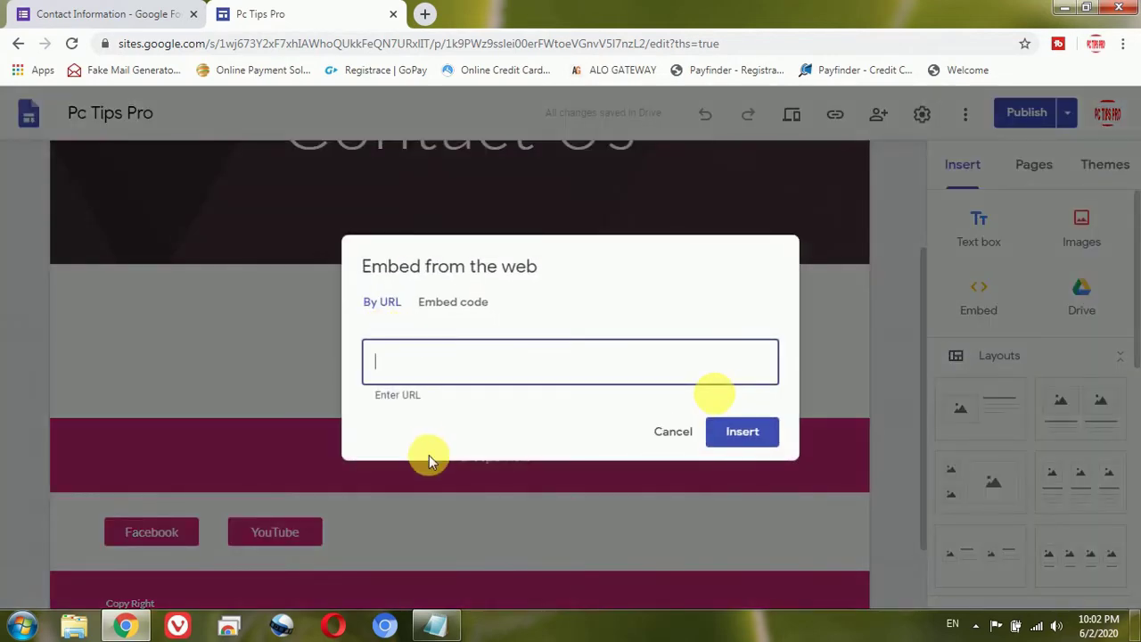
click(436, 624)
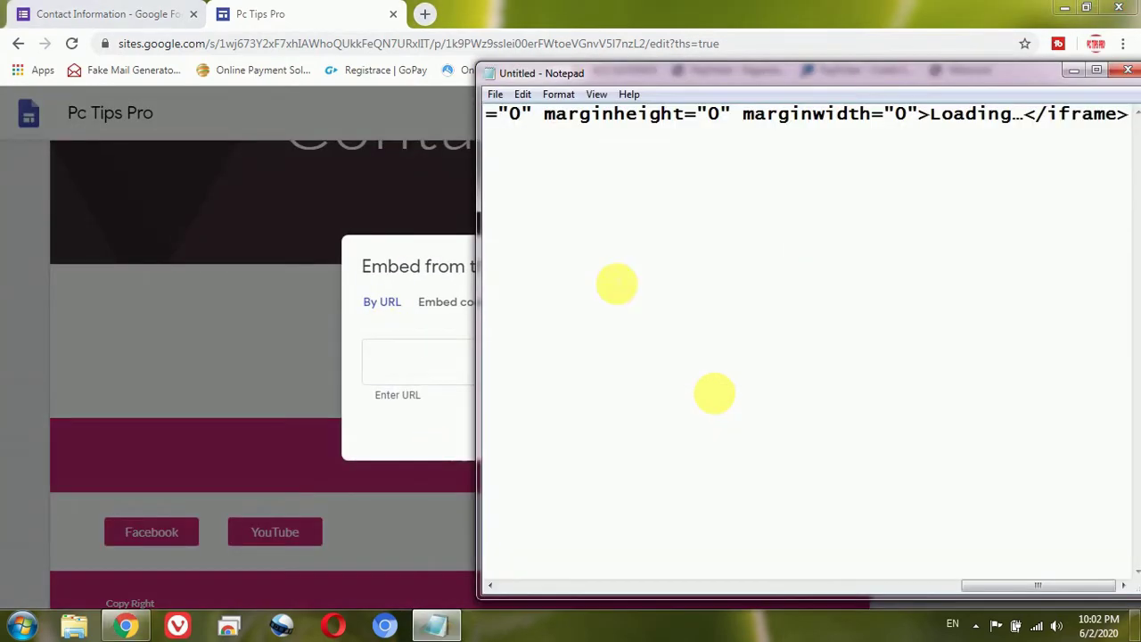
click(382, 328)
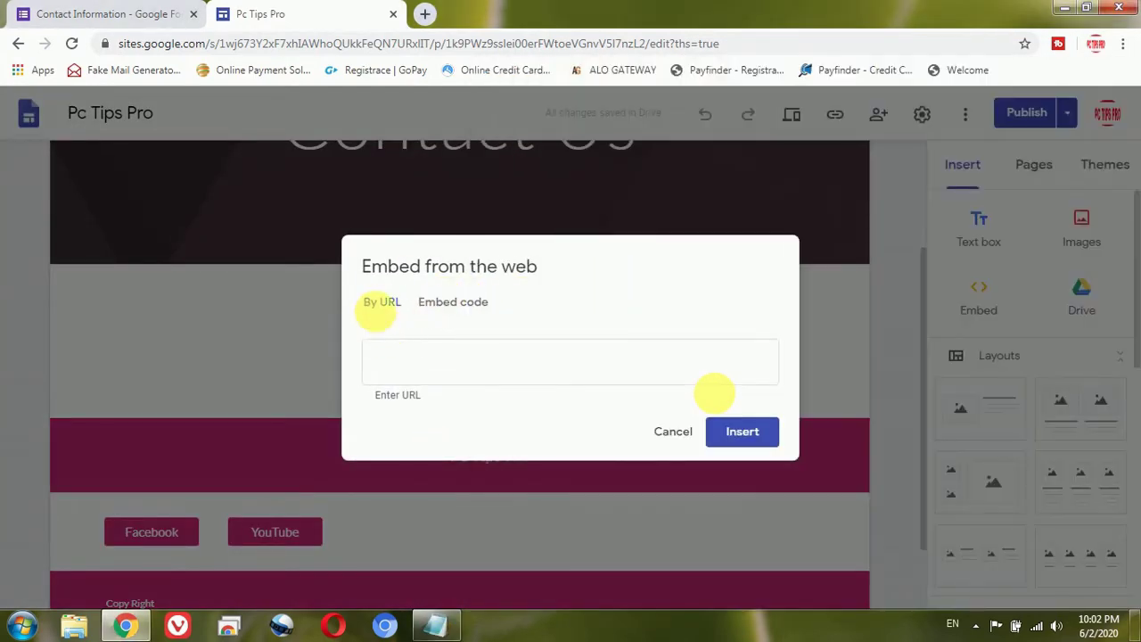
click(450, 304)
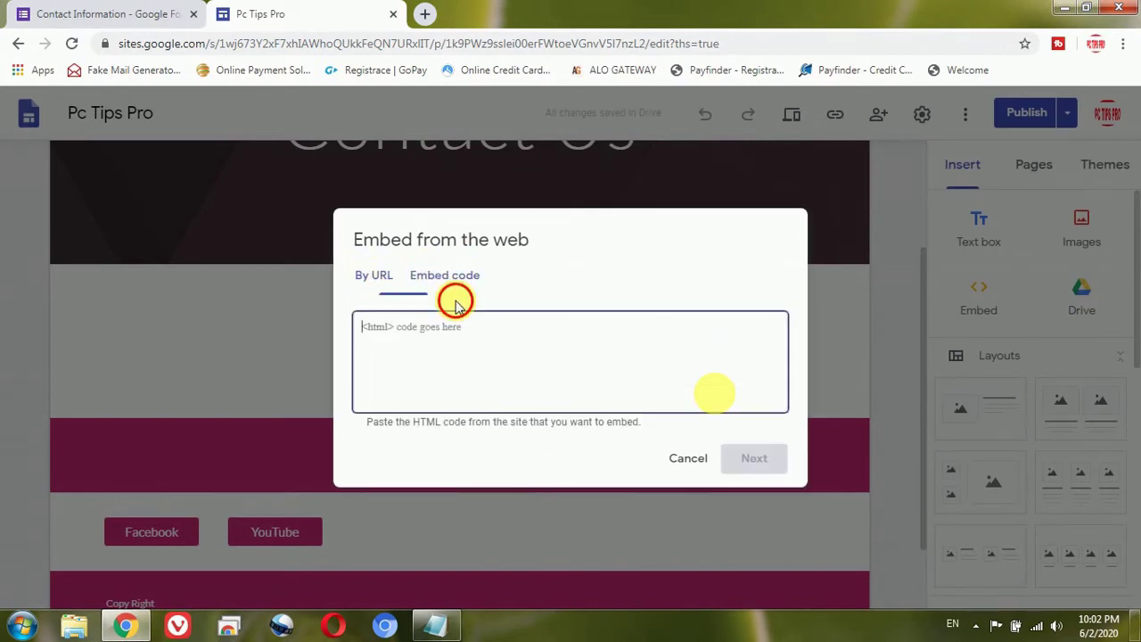
click(382, 276)
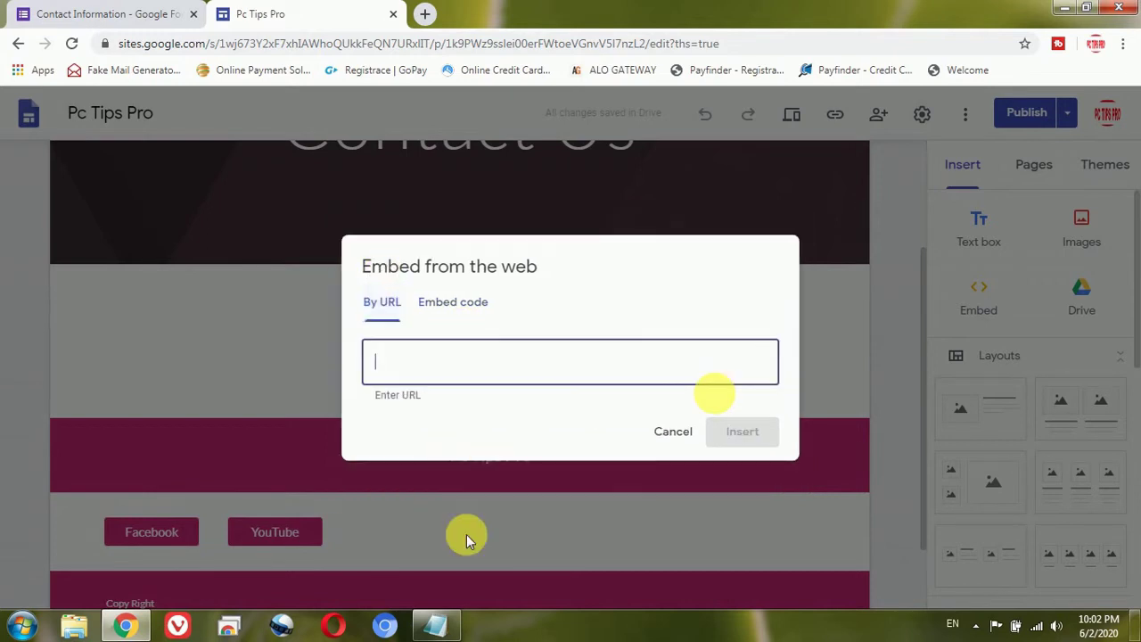
Step: Copy the Google Form iframe code from Notepad and paste it into the Embed code box
click(441, 627)
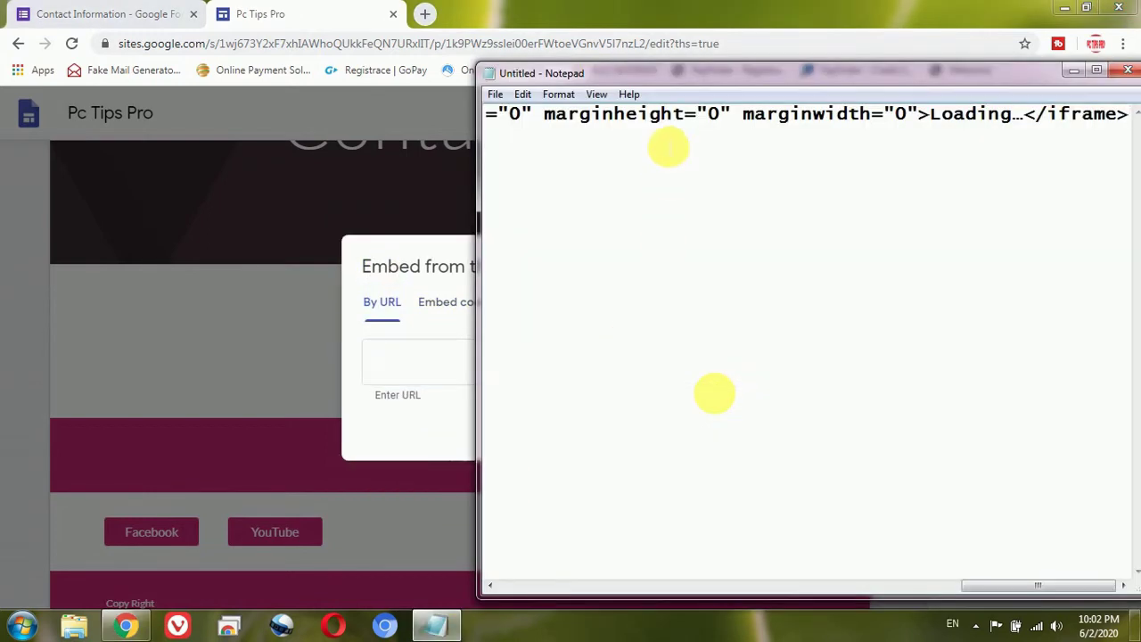
key(ctrl+a)
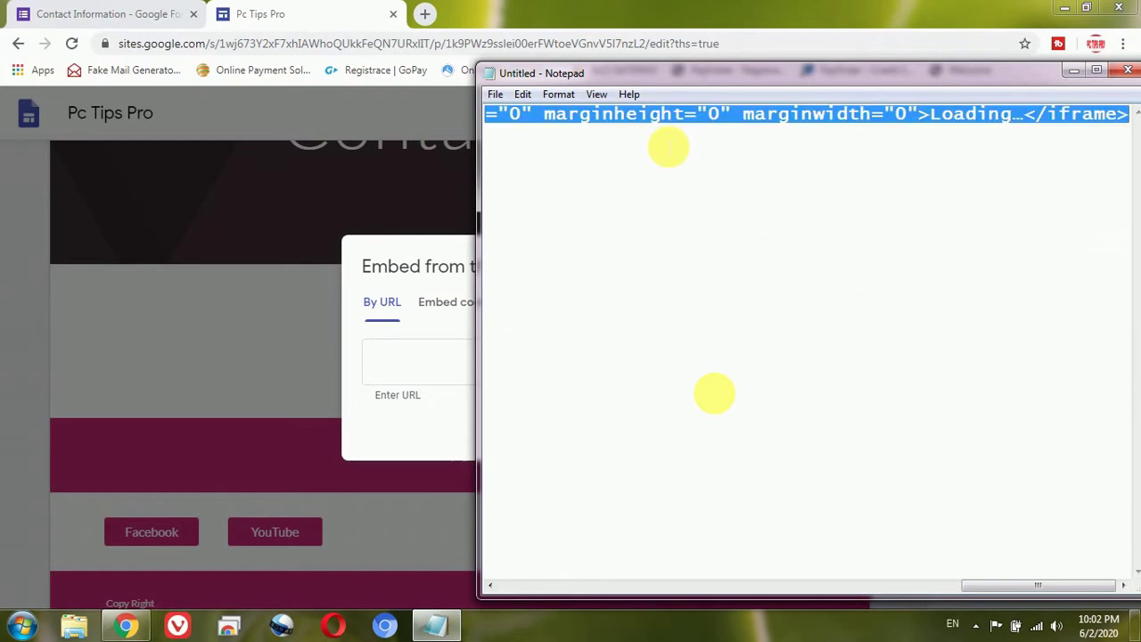
key(alt+Tab)
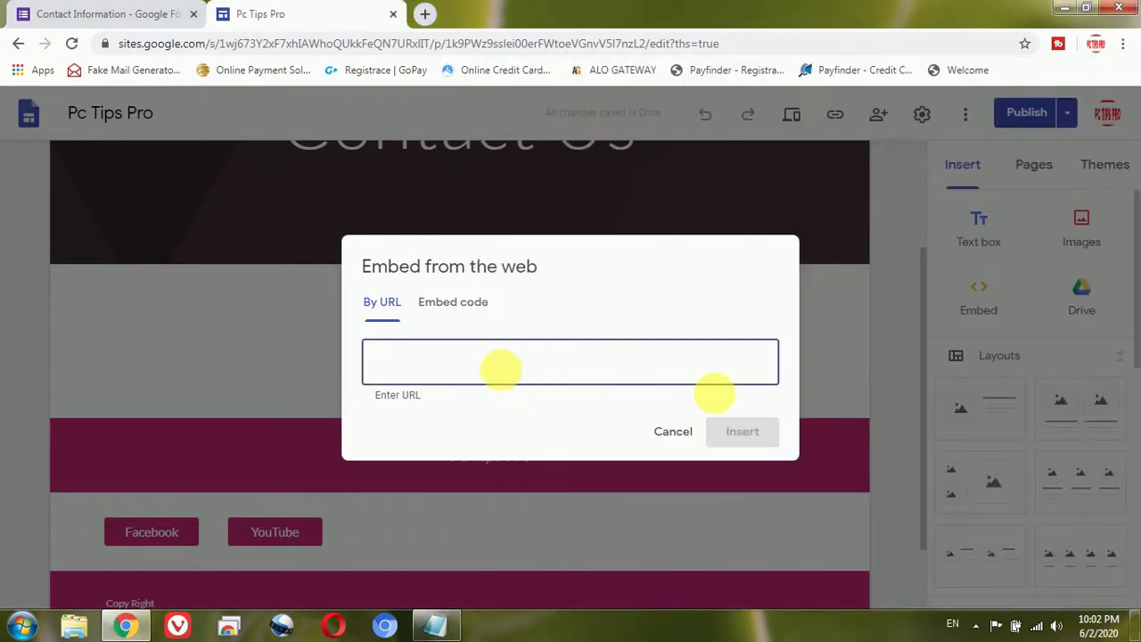
key(ctrl+v)
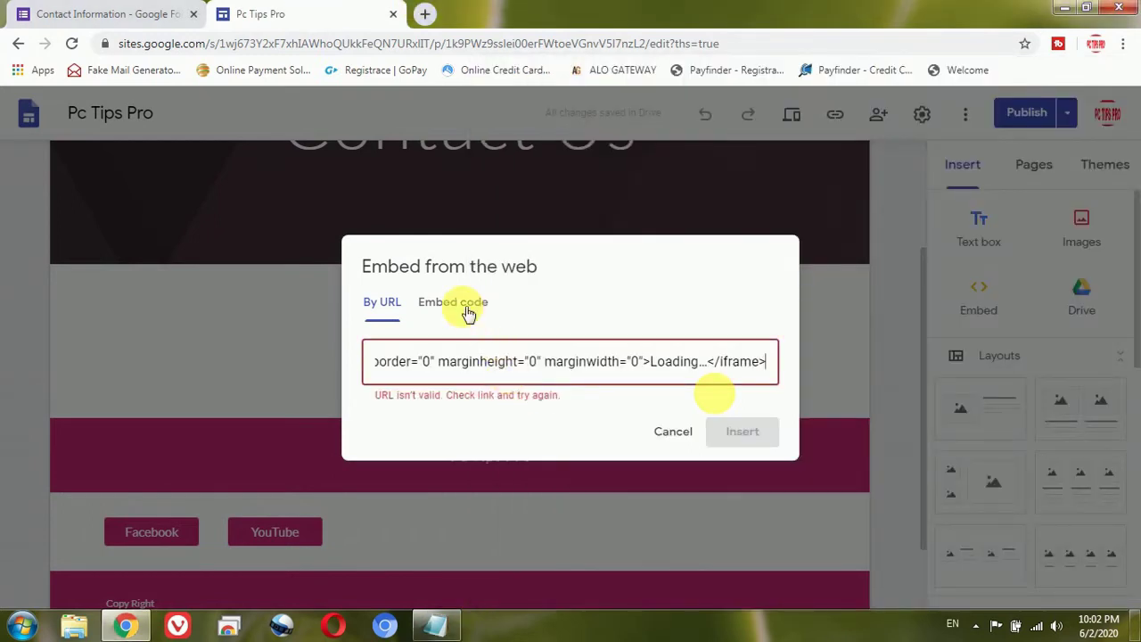
click(456, 302)
click(464, 355)
text(<iframe src="https://docs.google.com/forms/d/e/1FAIpQLScURWjf3MmP5d1LcmFGs5D1cAuPmVQAwQ45T9fpNTZca_zt0g/viewform?embedded=true" width="640" height="812" frameborder="0" marginheight="0" marginwidth="0">Loading…</iframe>)
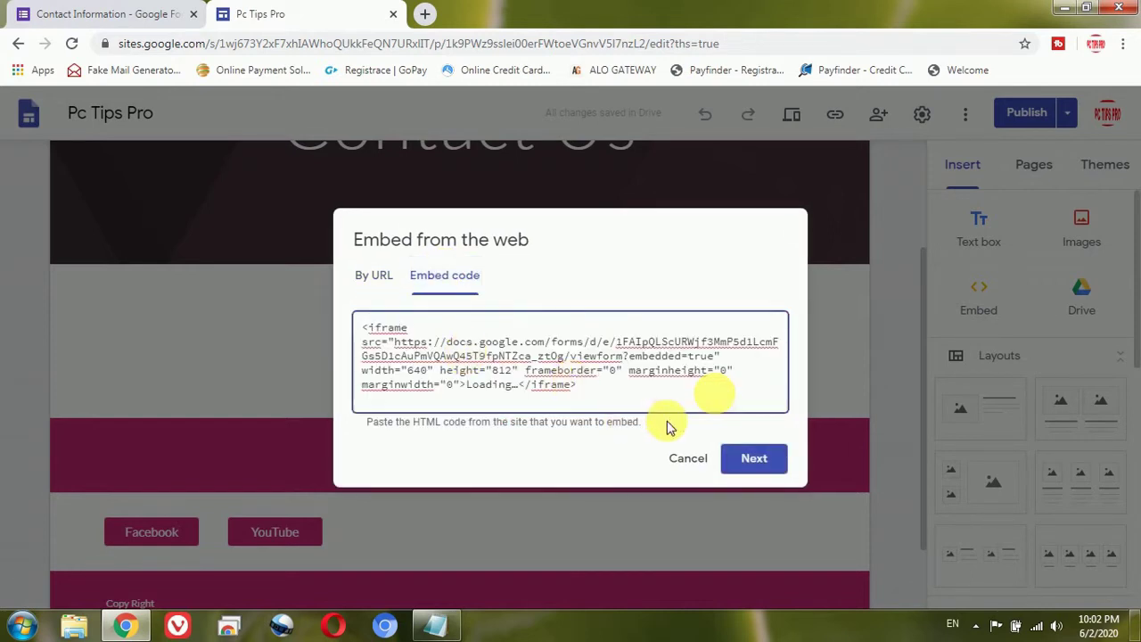
Step: Preview the 'Contact US - PC TIPS PRO' form embed and insert it onto the contact page
click(760, 461)
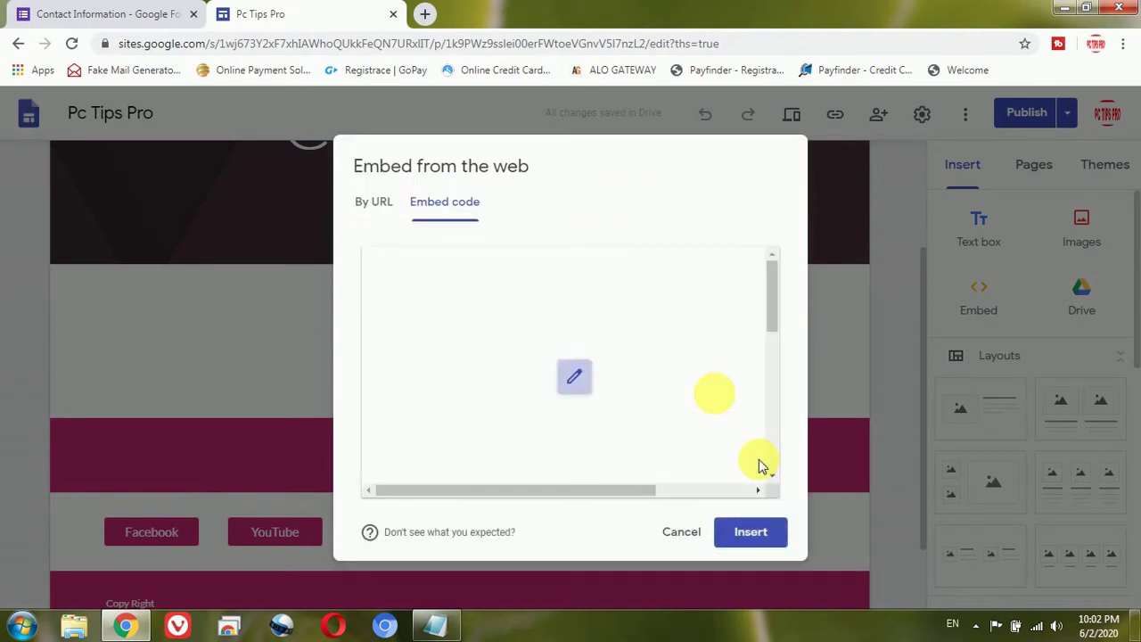
click(772, 296)
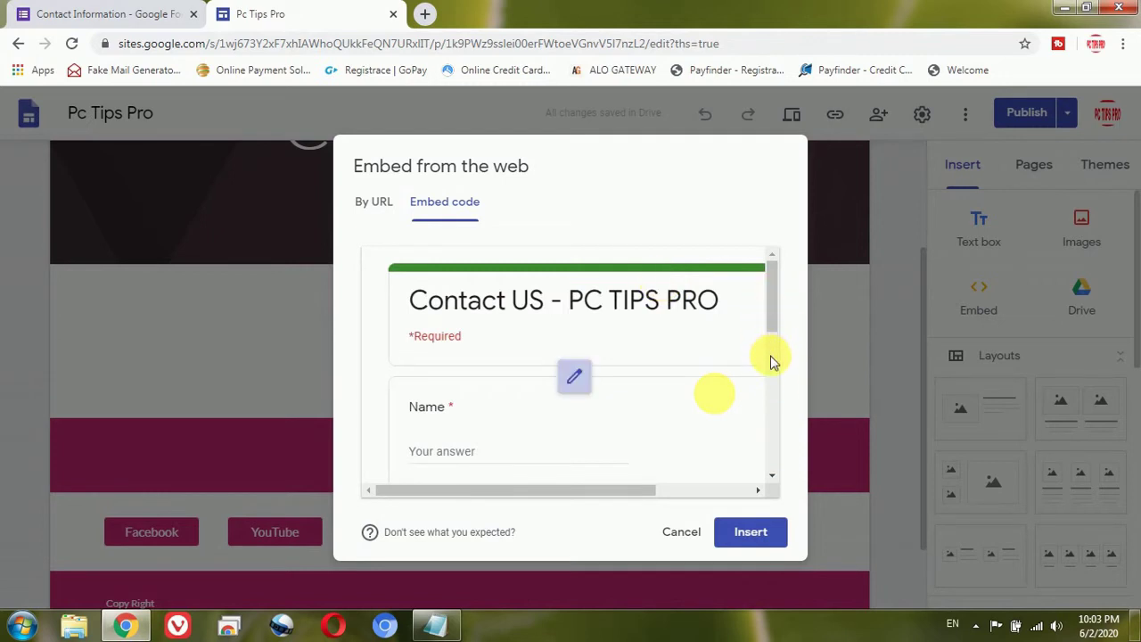
click(762, 535)
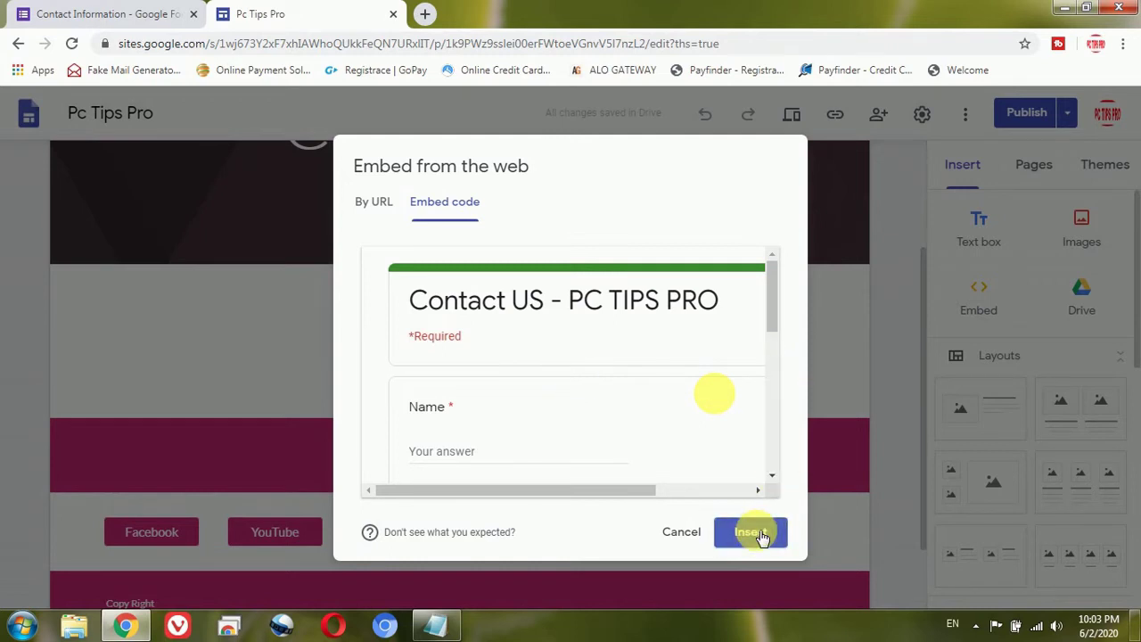
click(762, 535)
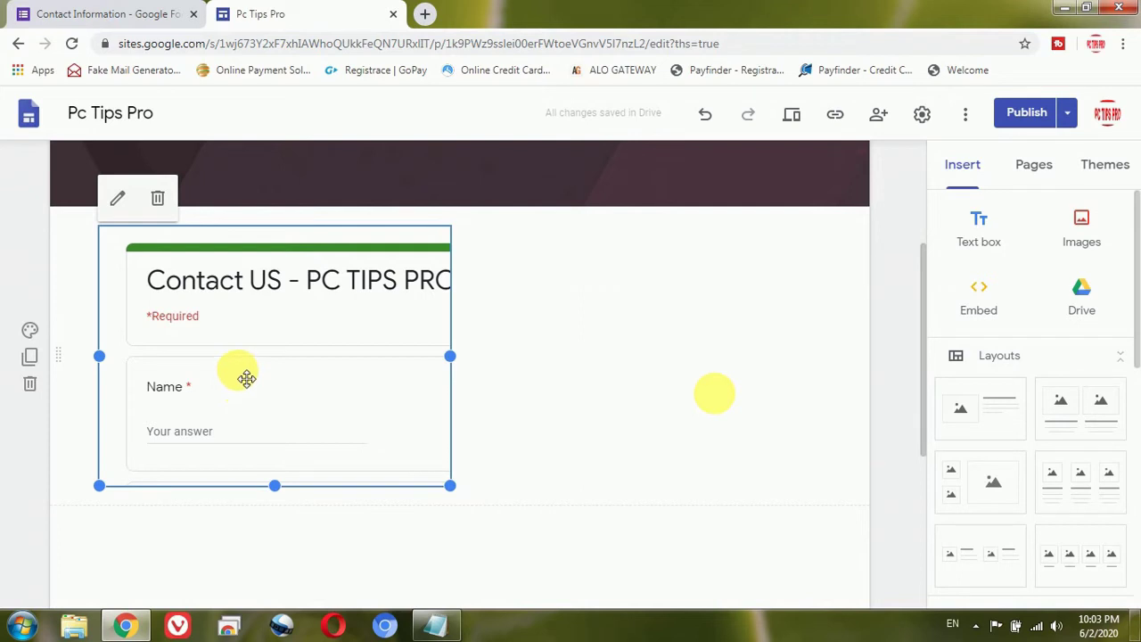
Step: Move the embedded form toward the section's centre and stretch it taller to show Email and Phone number
drag(246, 378, 433, 379)
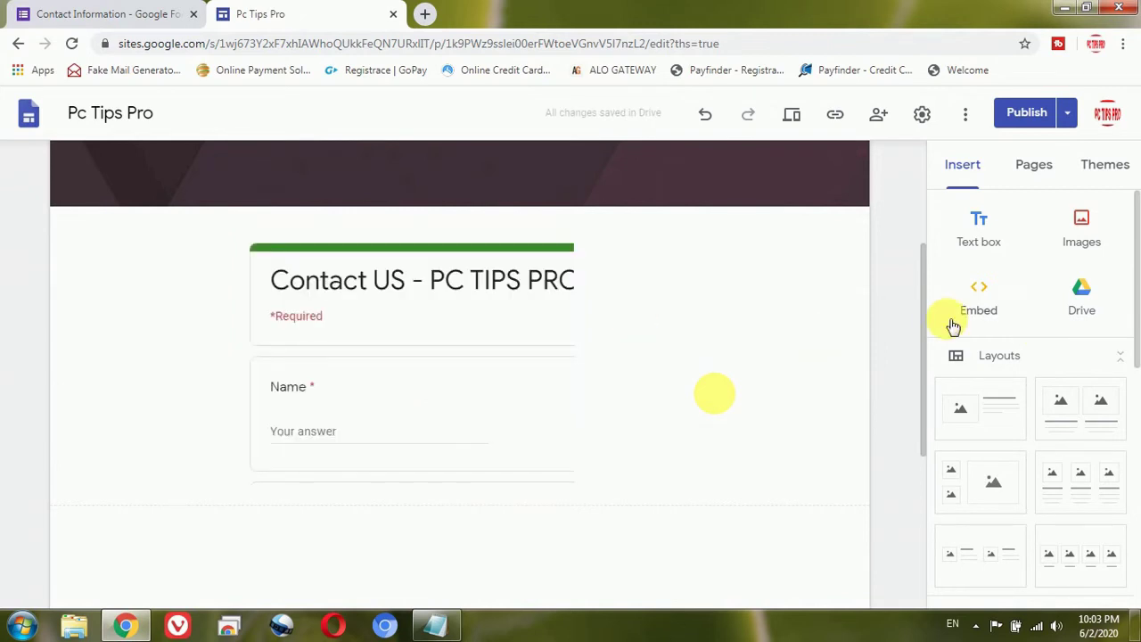
scroll(927, 355, down, 3)
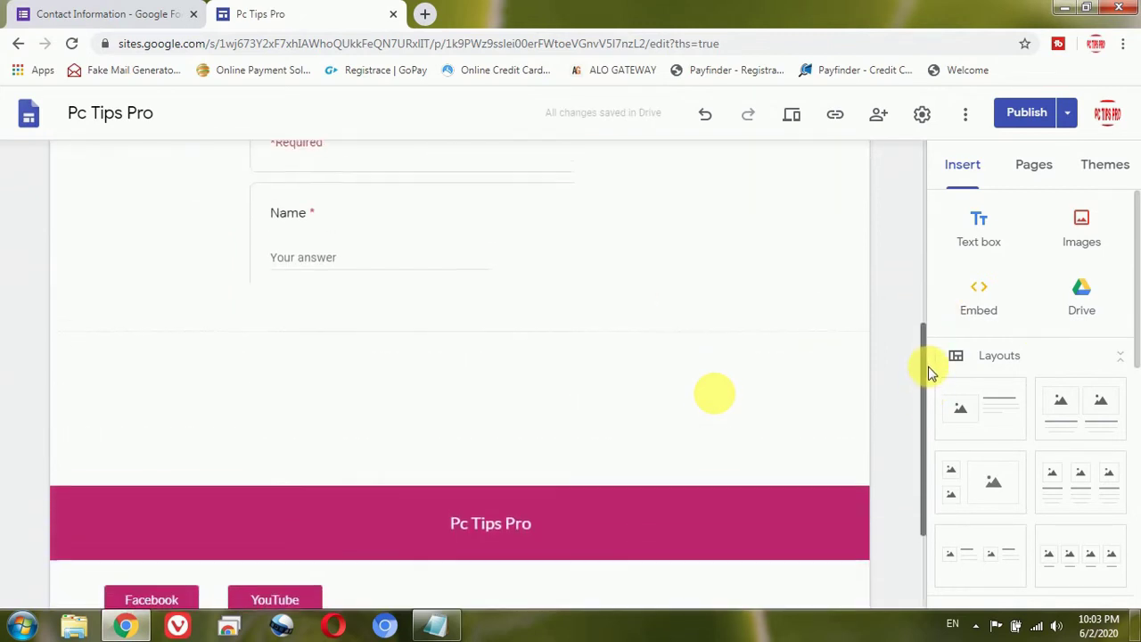
scroll(927, 356, up, 1)
click(533, 283)
click(459, 274)
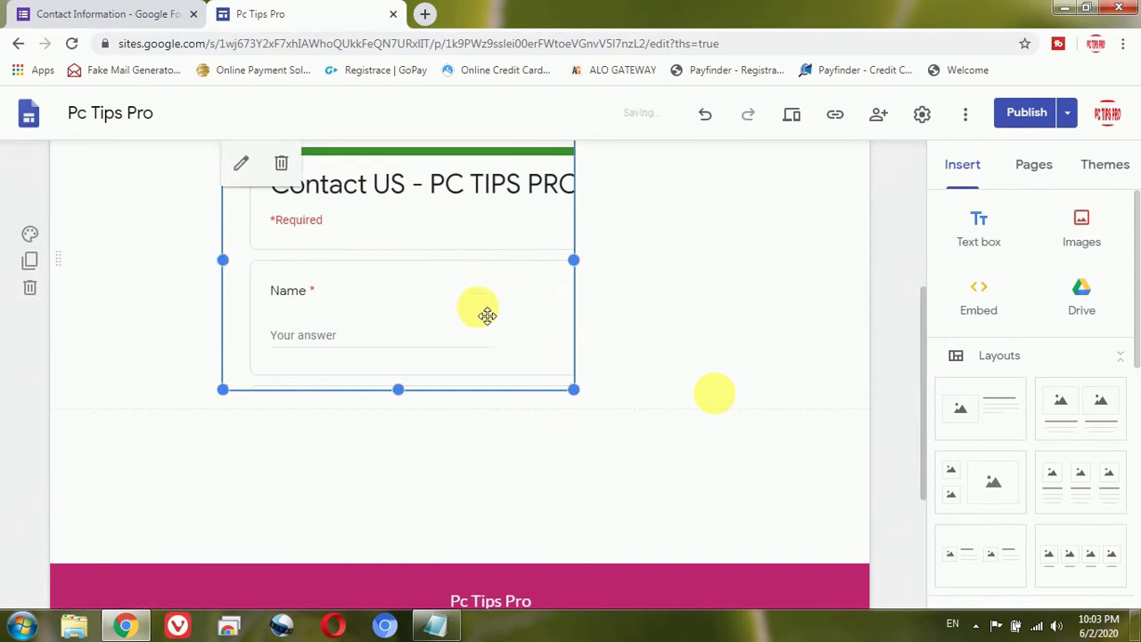
drag(399, 395, 395, 436)
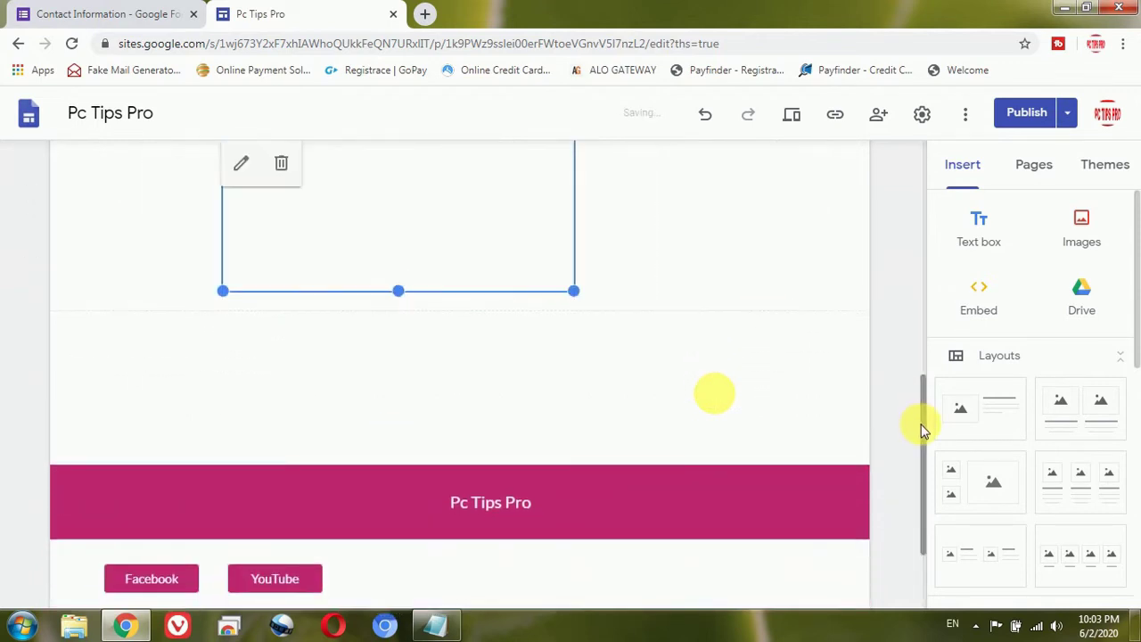
drag(925, 425, 912, 351)
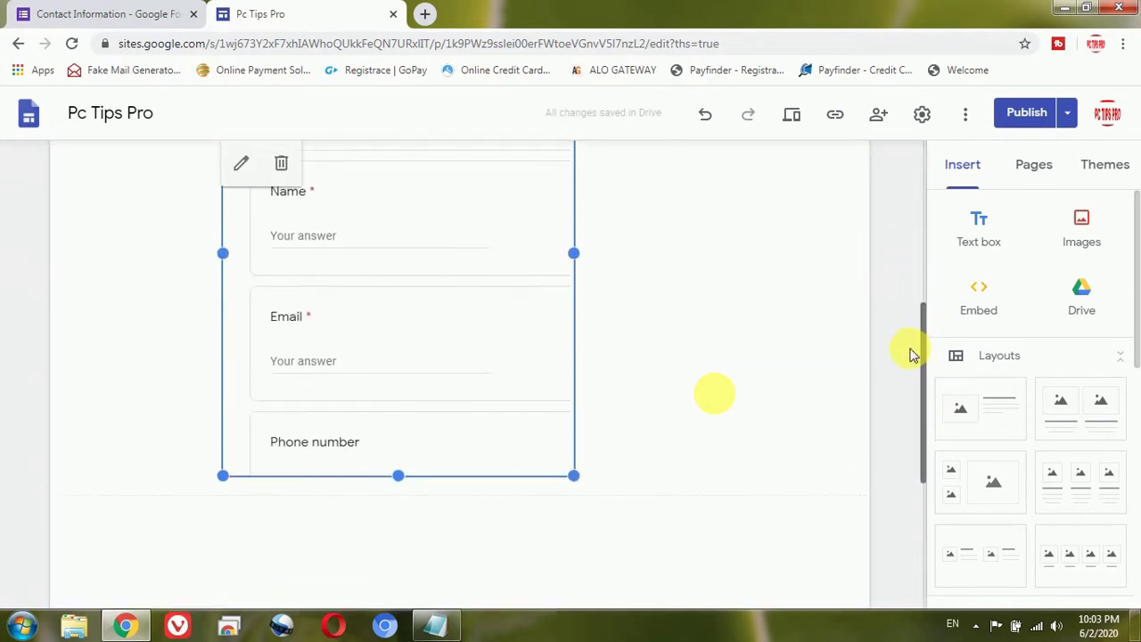
Step: Lengthen the embedded form's frame down past Comments so the Submit button fits inside
click(409, 431)
drag(398, 477, 433, 348)
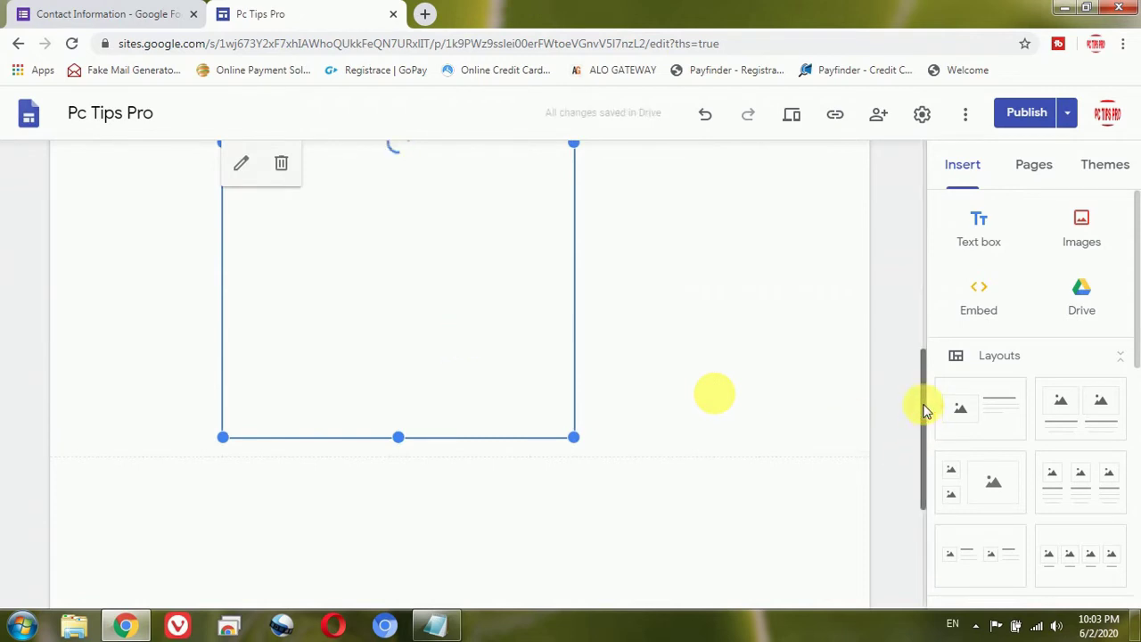
drag(924, 407, 926, 410)
click(402, 395)
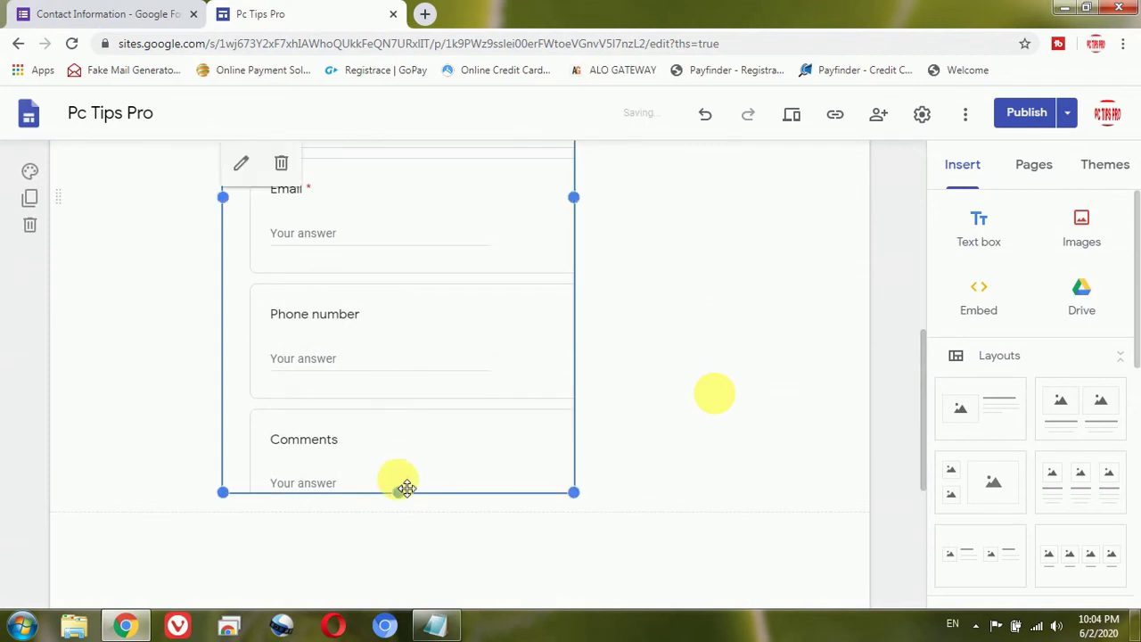
drag(402, 498, 405, 597)
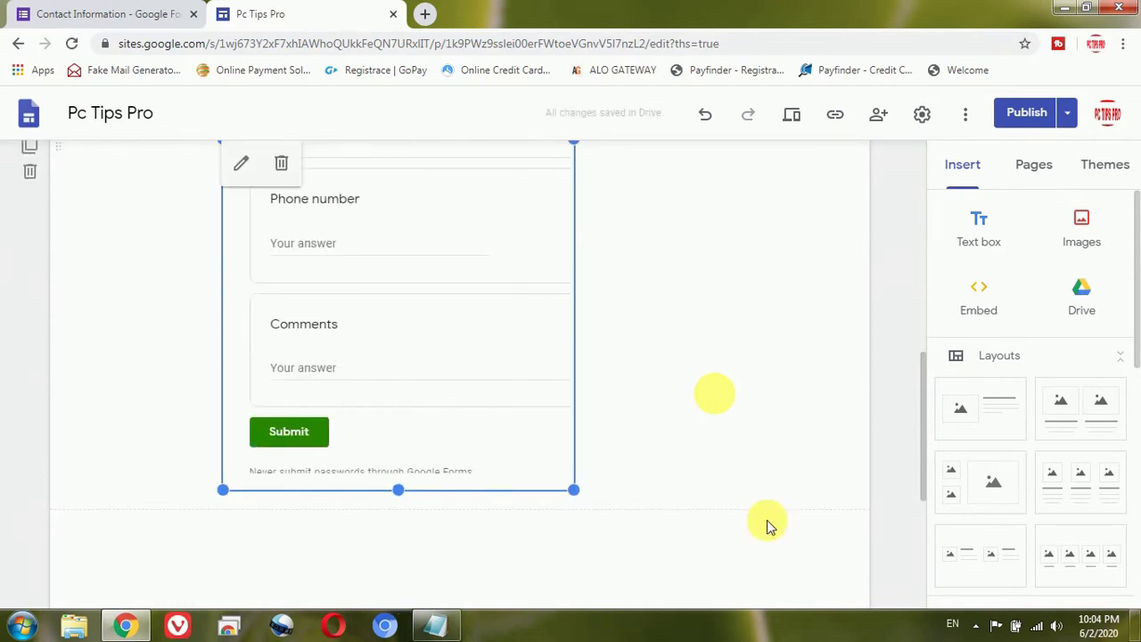
drag(398, 491, 401, 535)
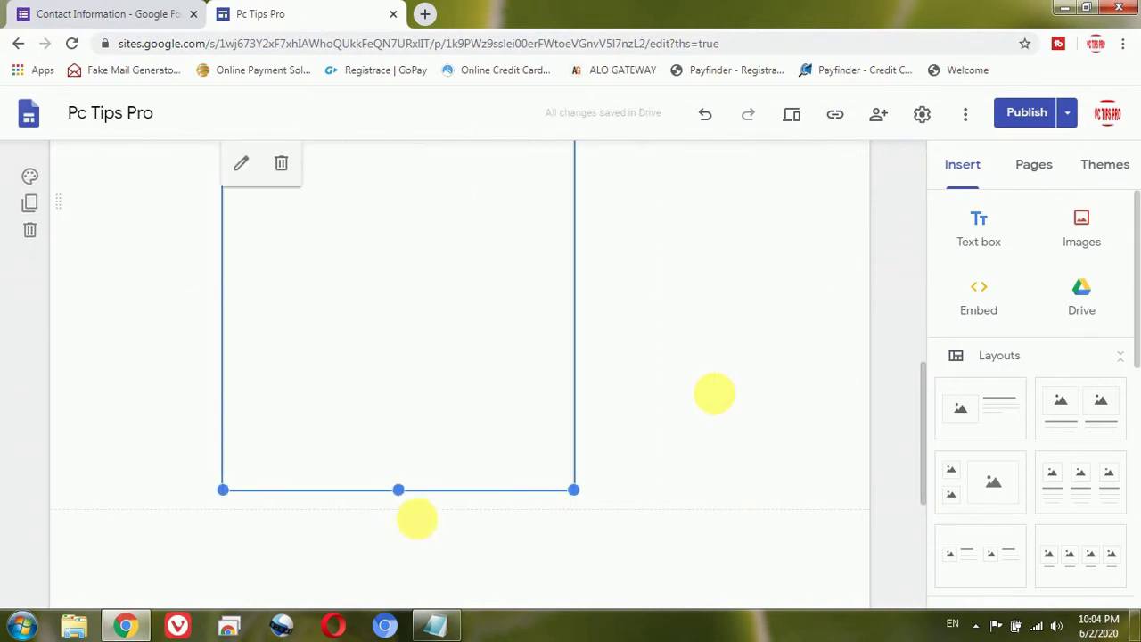
drag(923, 361, 923, 250)
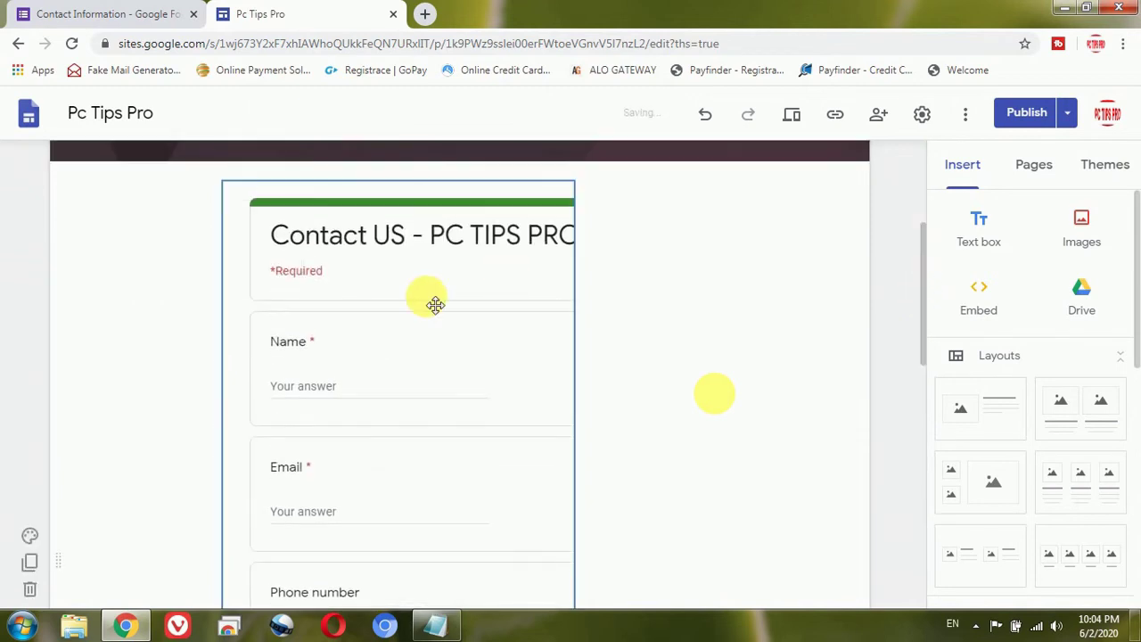
Step: Shift the embedded form further right and bring up the Publish options dropdown
drag(423, 270, 498, 228)
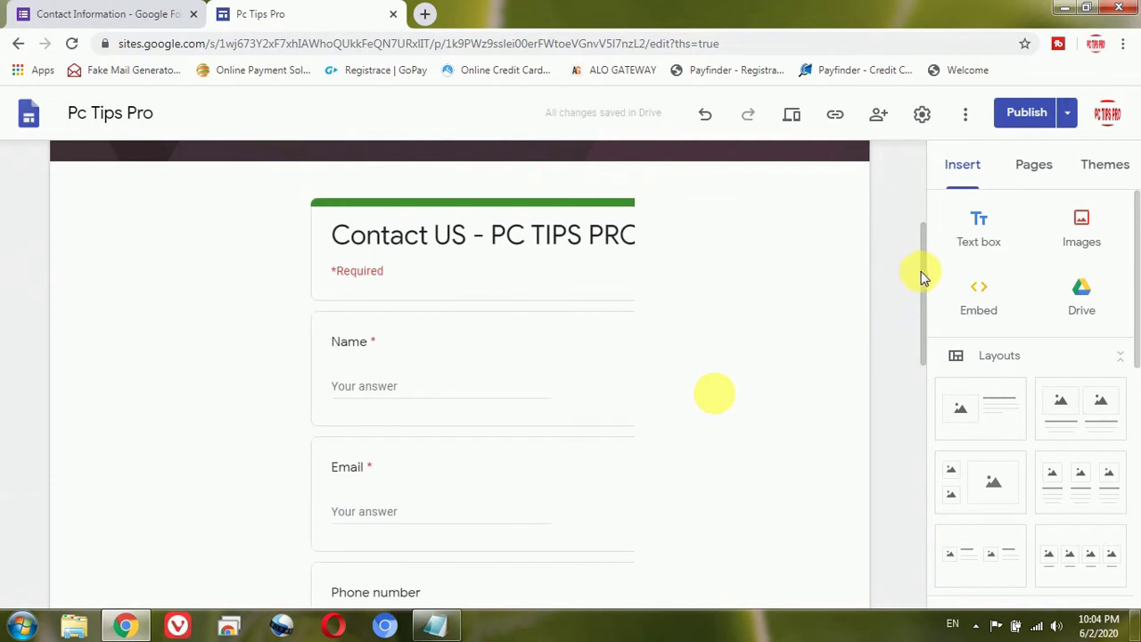
drag(923, 276, 924, 258)
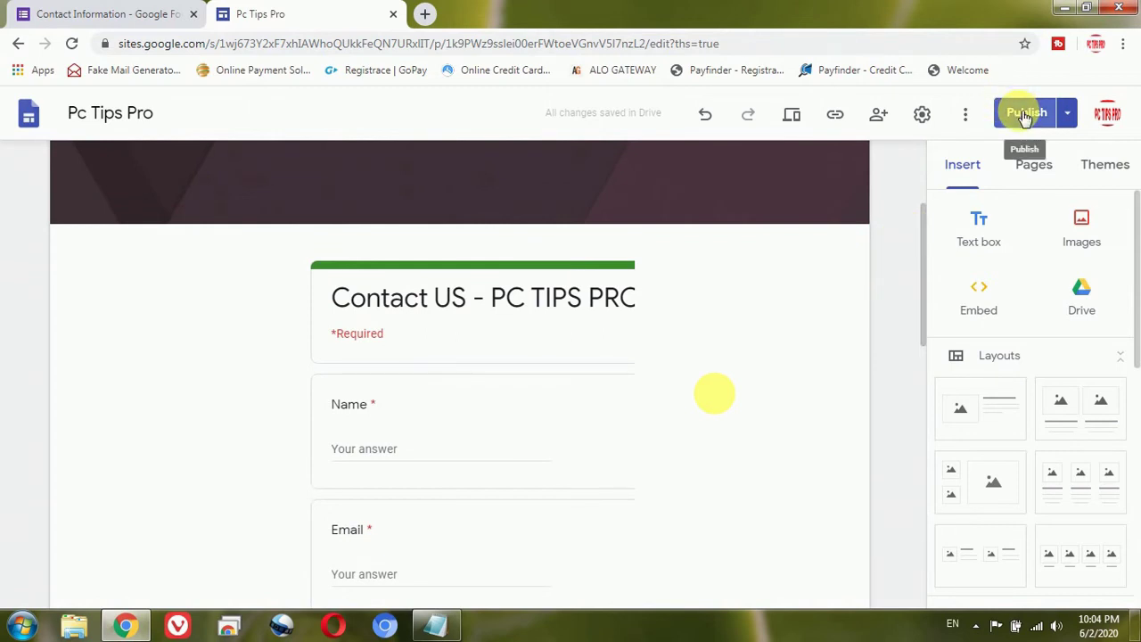
click(1067, 114)
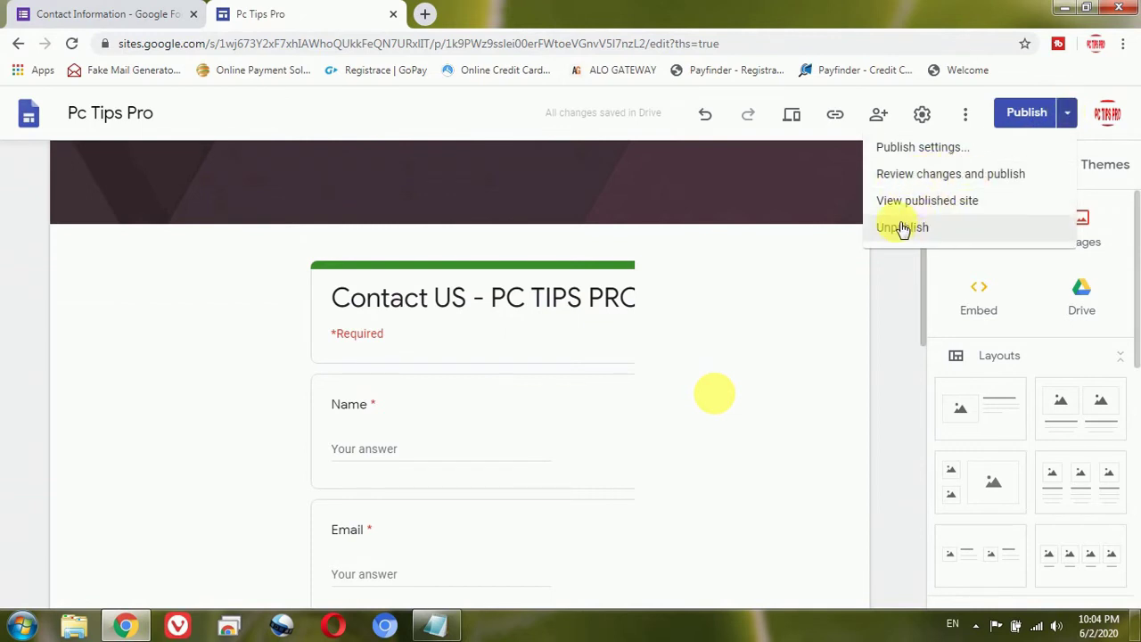
Step: Dismiss the Publish options and bring up the draft-versus-published review comparison
click(1019, 114)
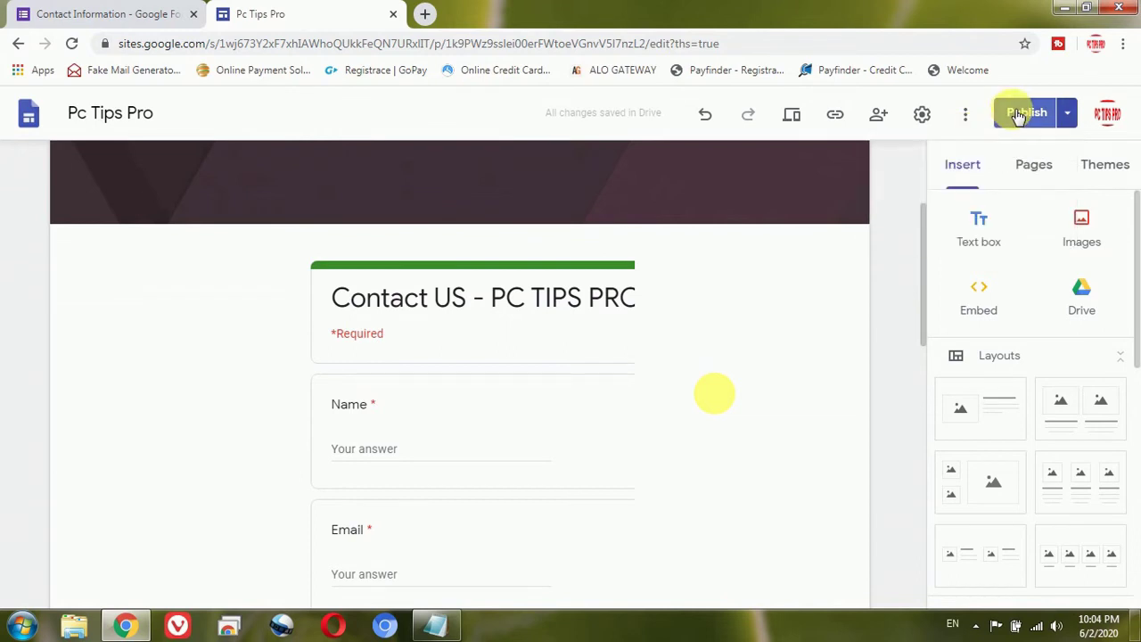
click(1018, 114)
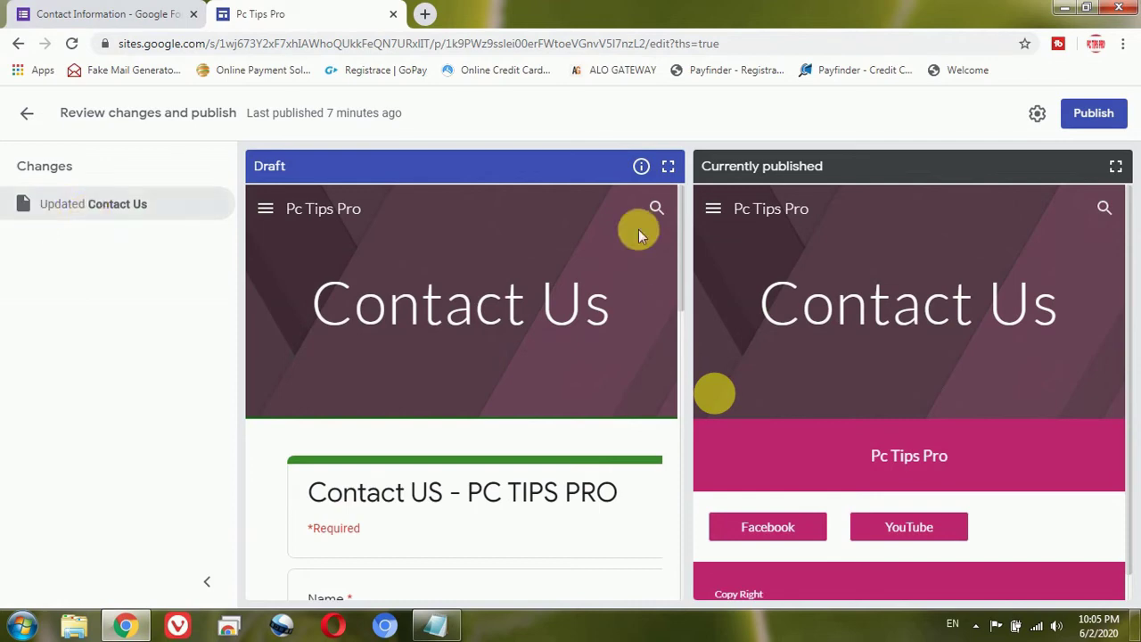
Step: Publish the reviewed Contact Us page changes to the live site
click(1087, 123)
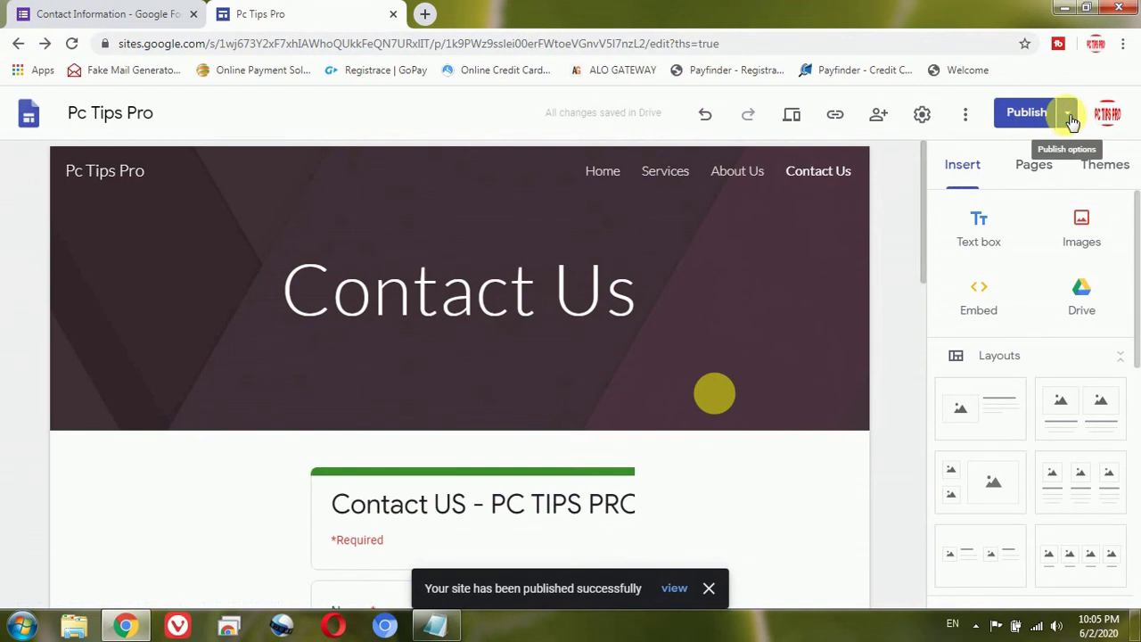
Step: Choose View published site from the Publish options menu to open the live page
click(1069, 118)
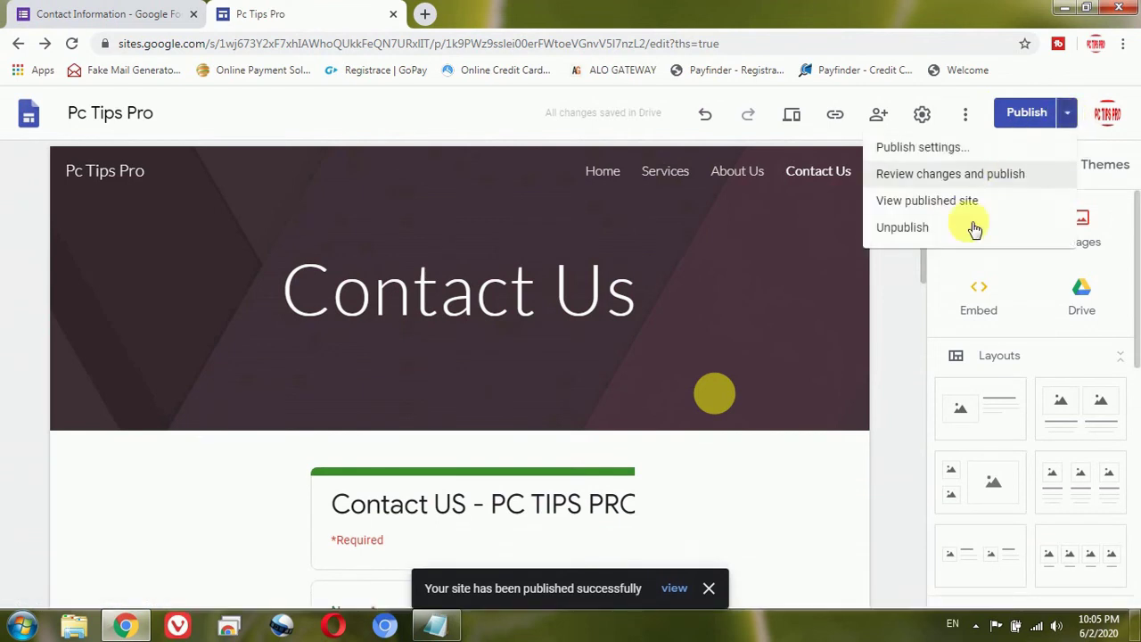
click(909, 205)
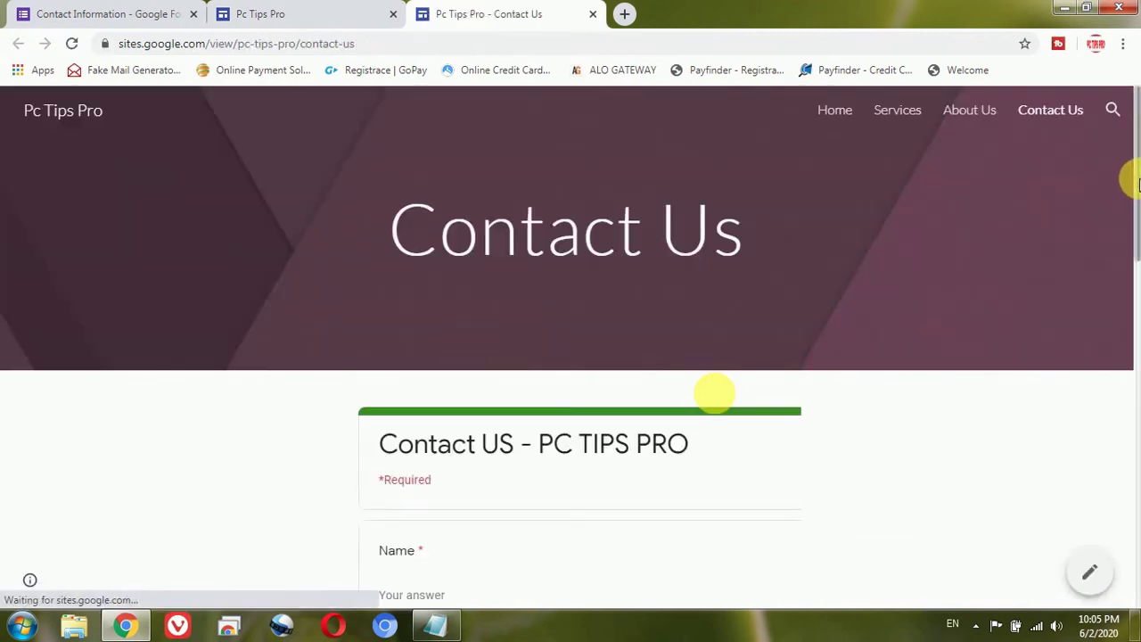
Step: Enter a test contact's name and e-mail address in the live form, correcting the address's first part
drag(1137, 181, 1137, 292)
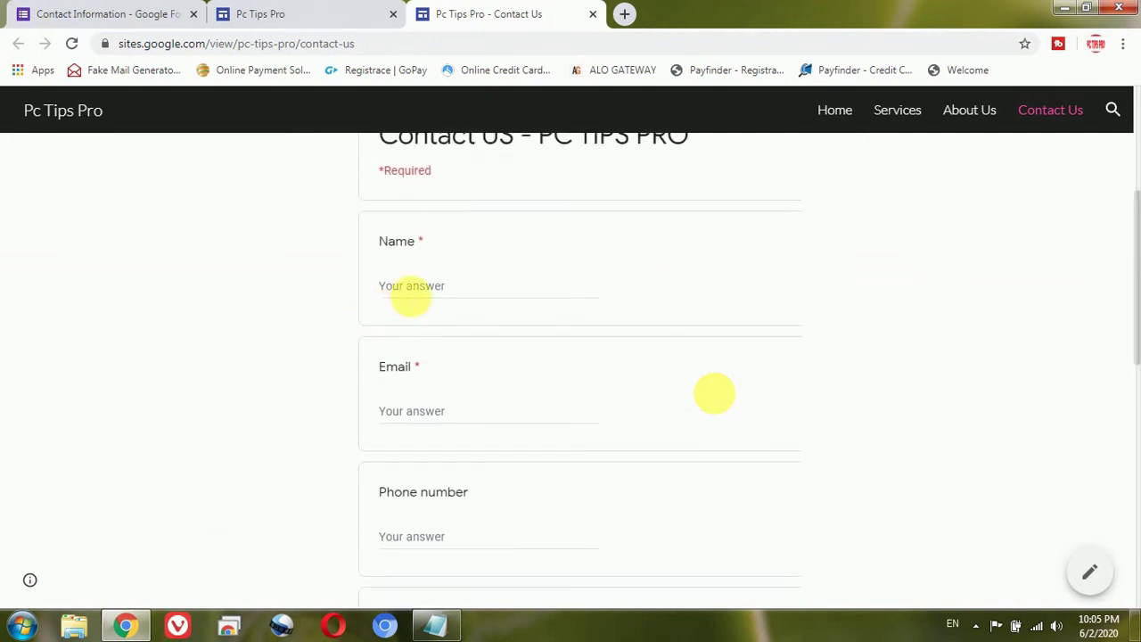
click(410, 294)
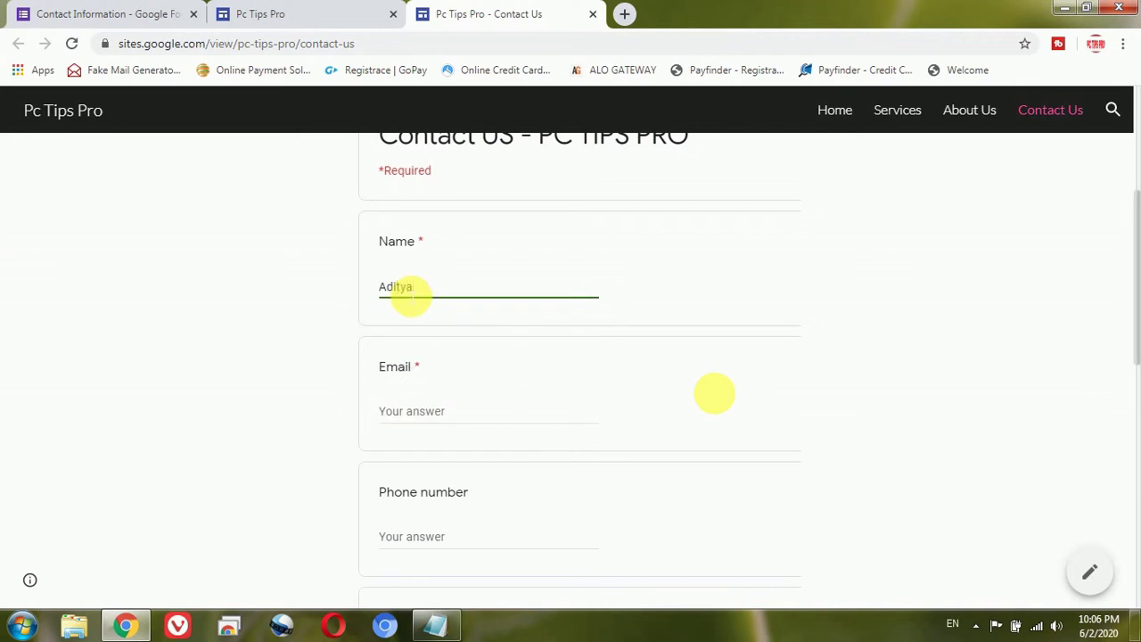
key(Tab)
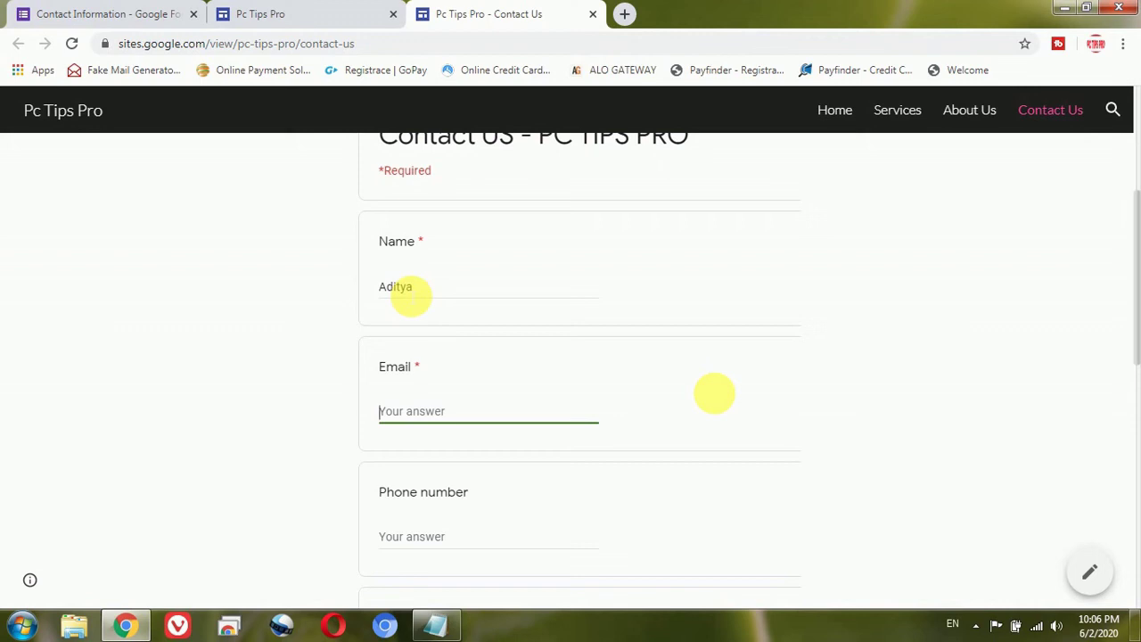
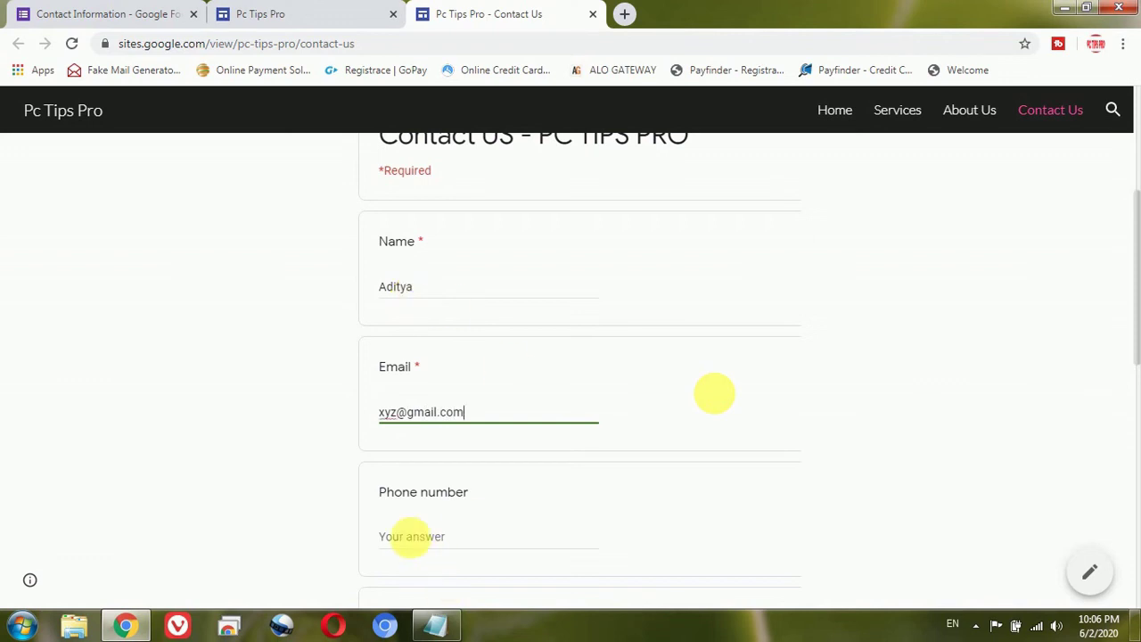
click(398, 414)
key(BackSpace)
key(BackSpace)
key(BackSpace)
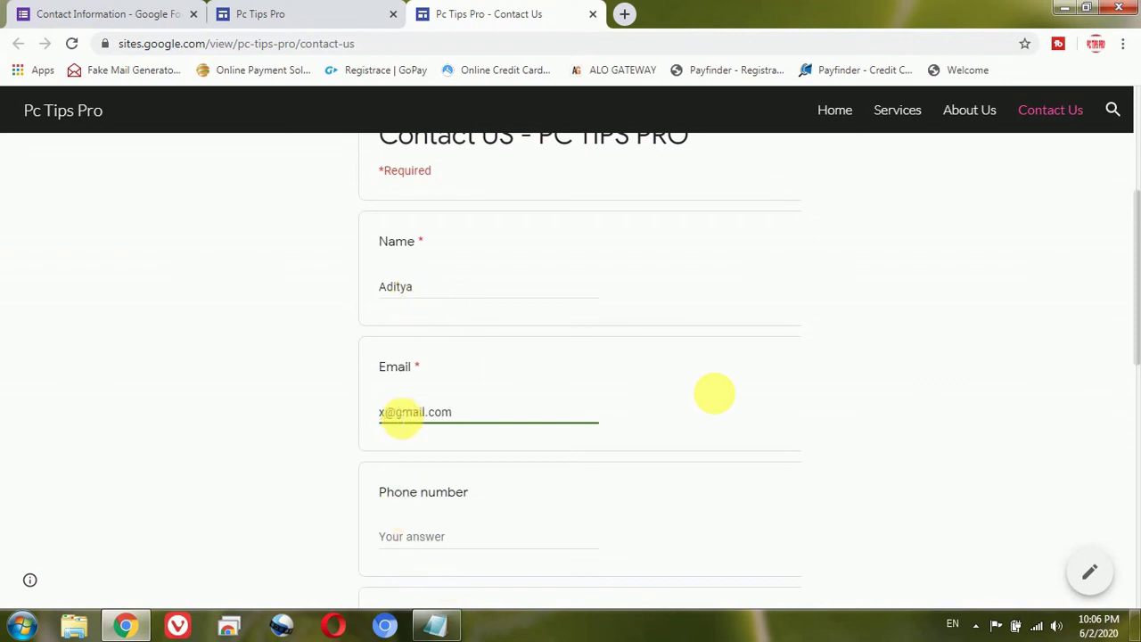
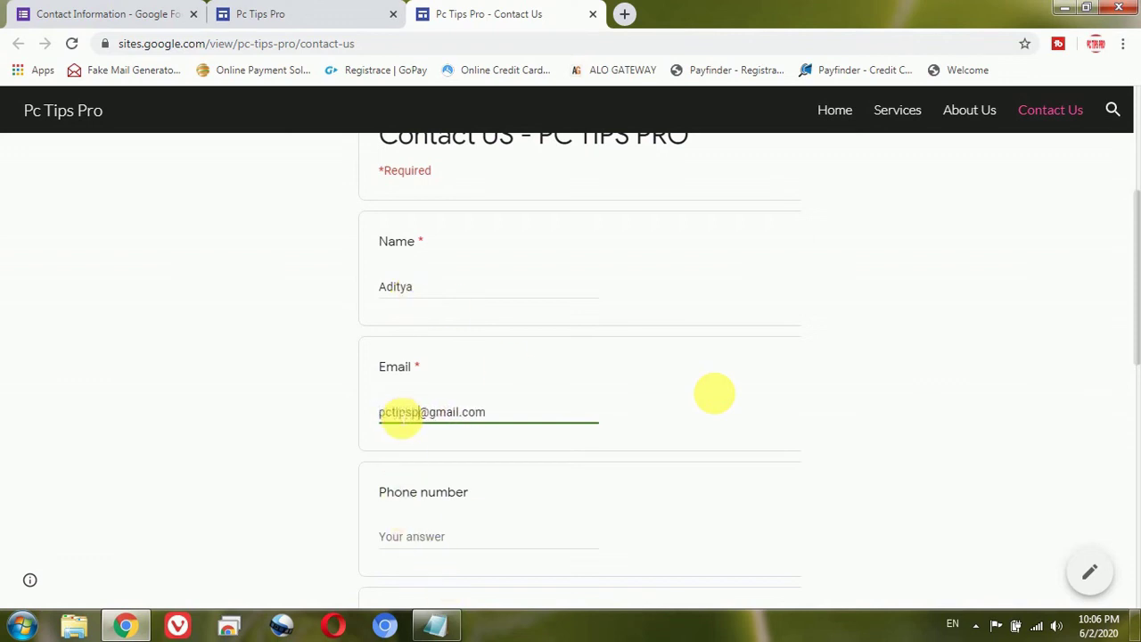
click(845, 461)
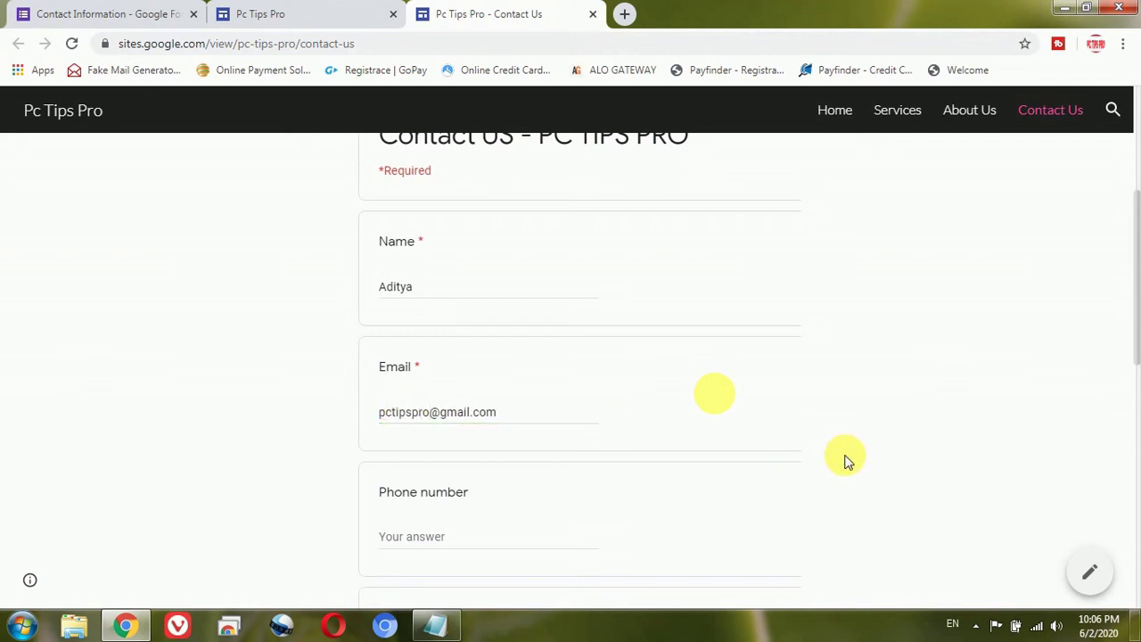
scroll(845, 461, down, 2)
Step: Enter a test phone number and the comment 'Hi, this is Demo', then scroll to Submit
click(544, 380)
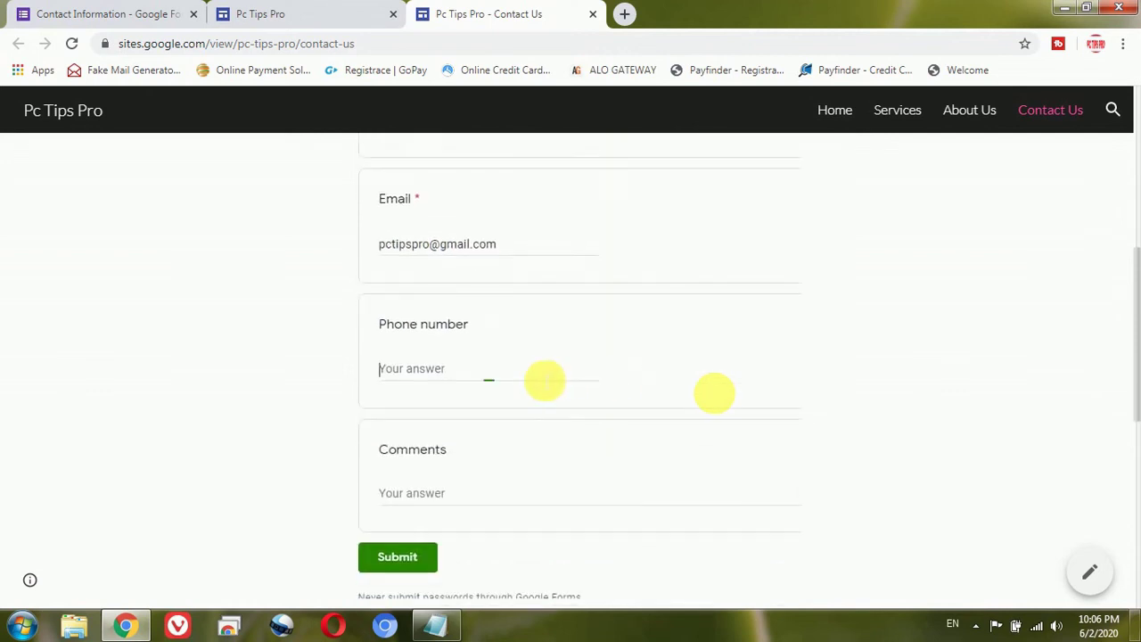
text(9876543210)
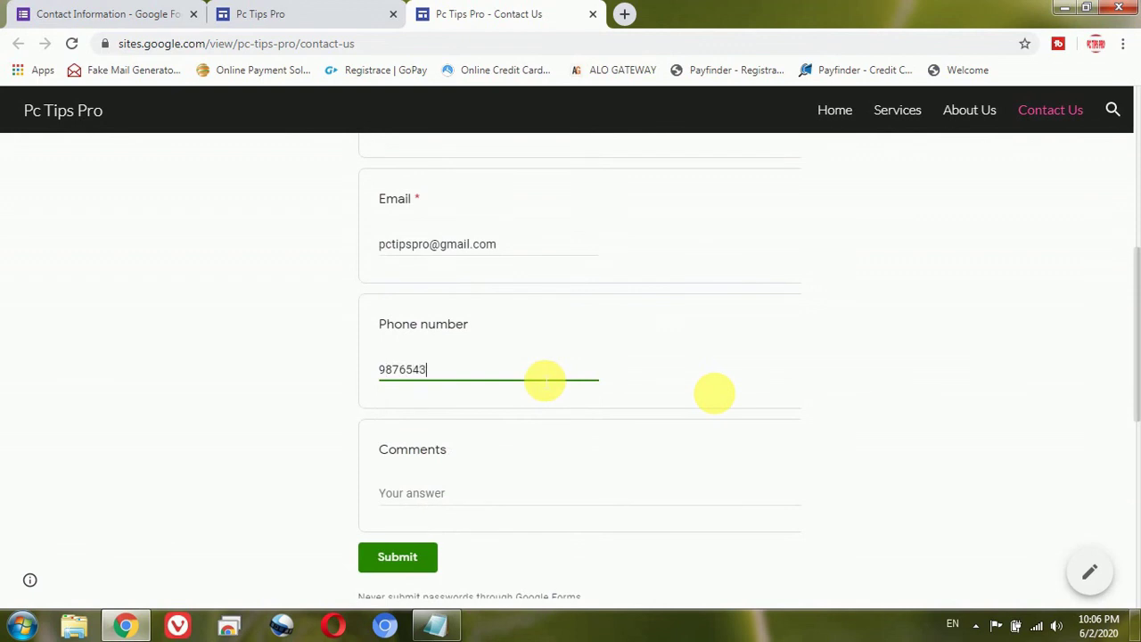
click(405, 494)
text(H)
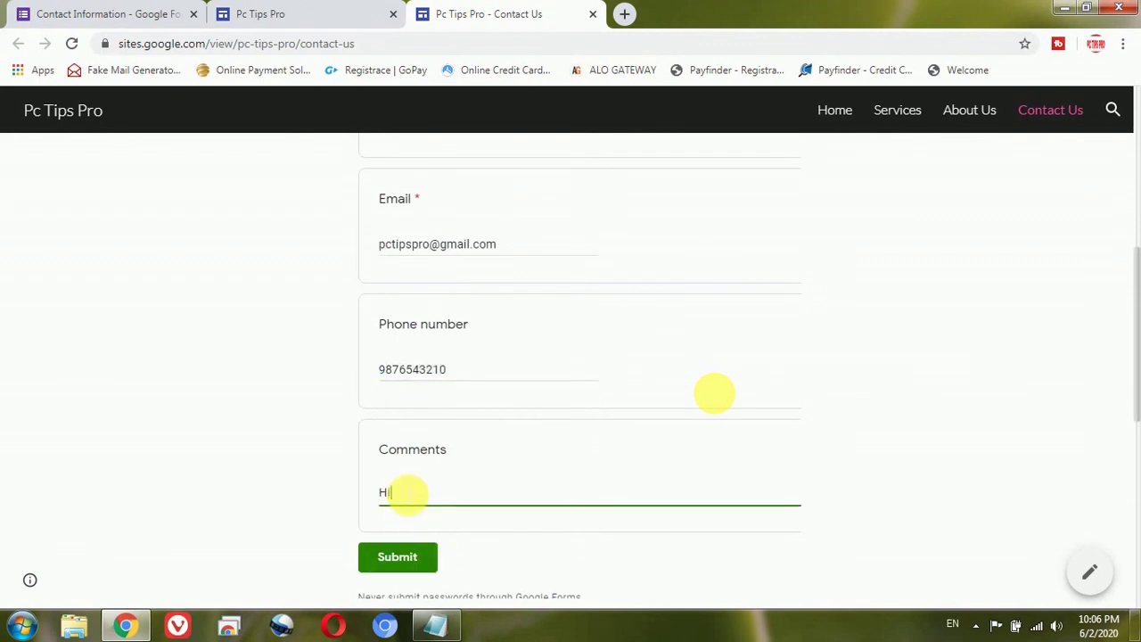
text(i, this is Demo)
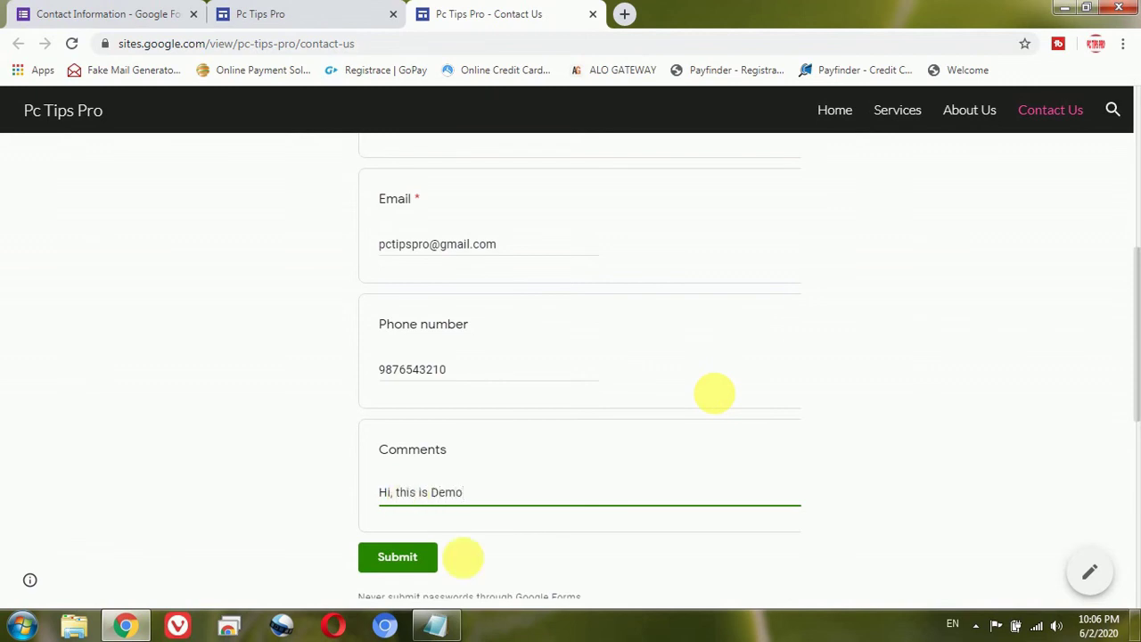
click(512, 577)
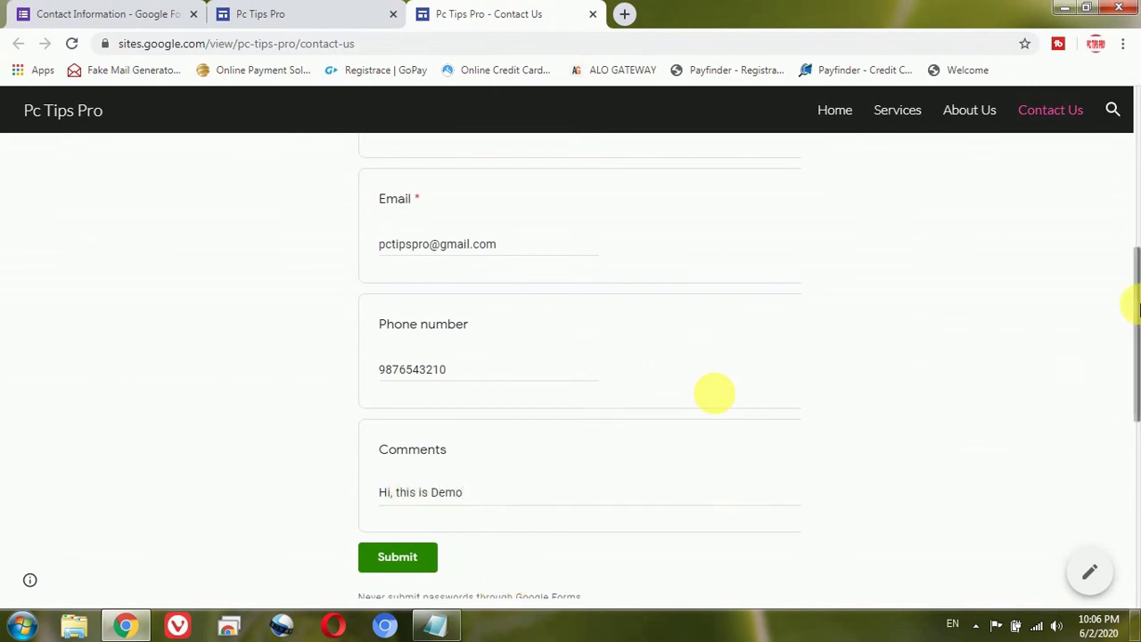
drag(1131, 305, 1131, 294)
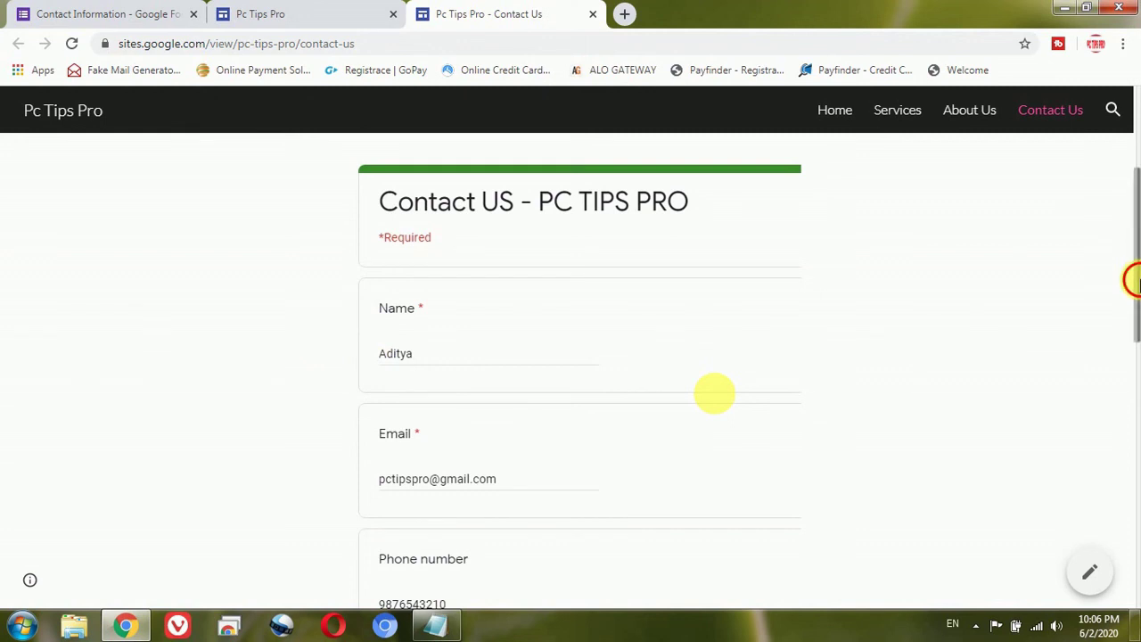
drag(1133, 275, 1138, 347)
scroll(1137, 349, down, 1)
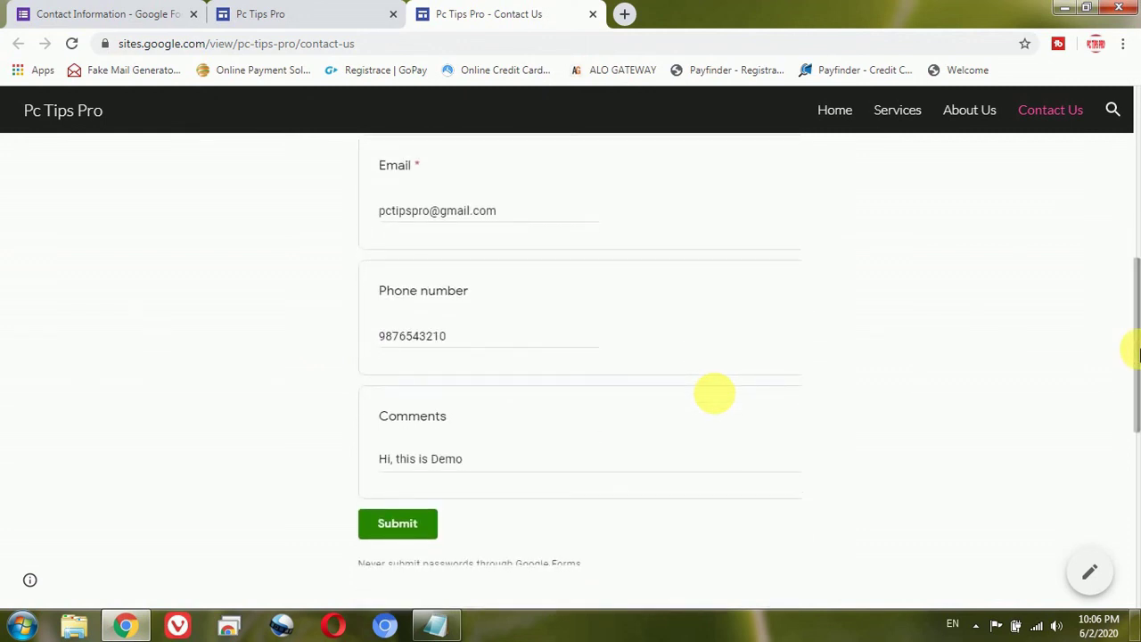
Step: Submit the test entry, confirm the thank-you message, and return to the Contact Information form
click(397, 526)
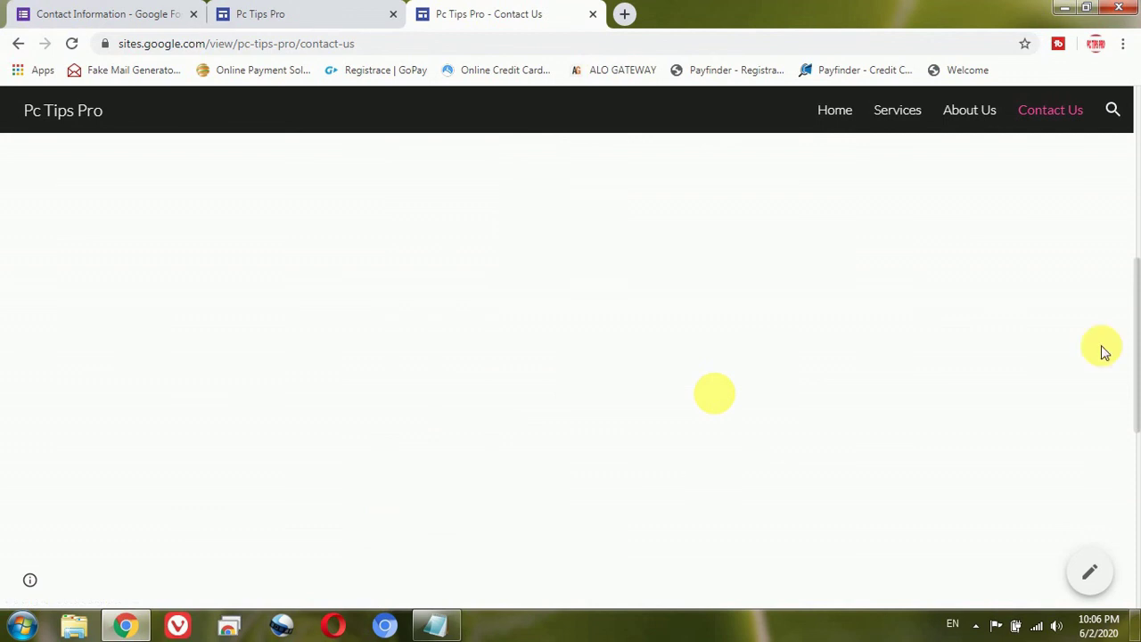
scroll(1131, 245, up, 4)
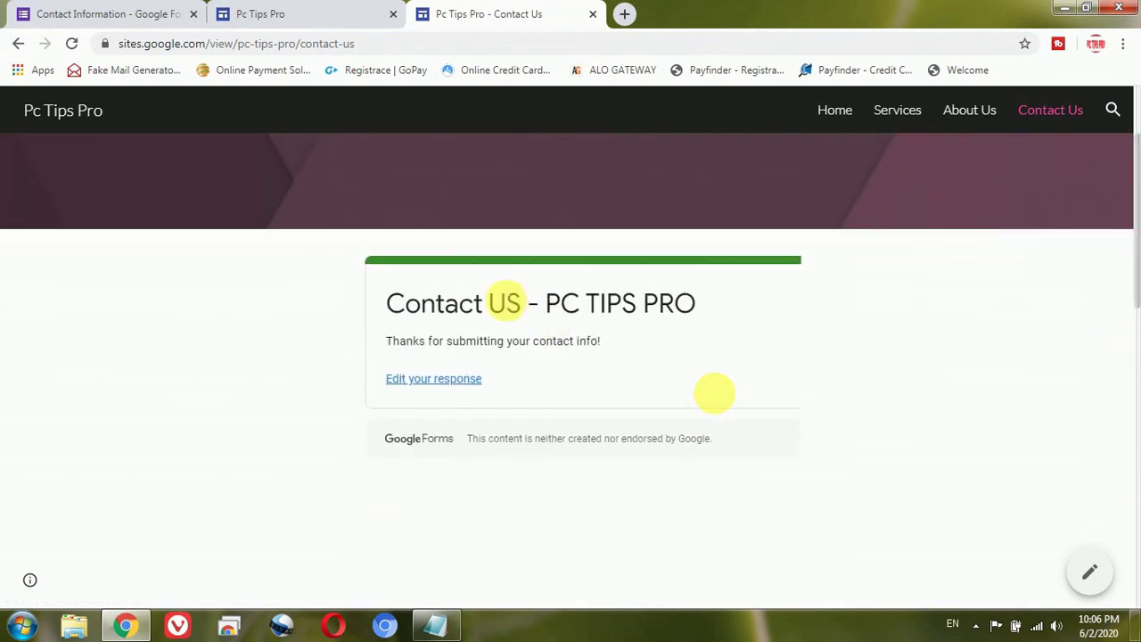
click(83, 9)
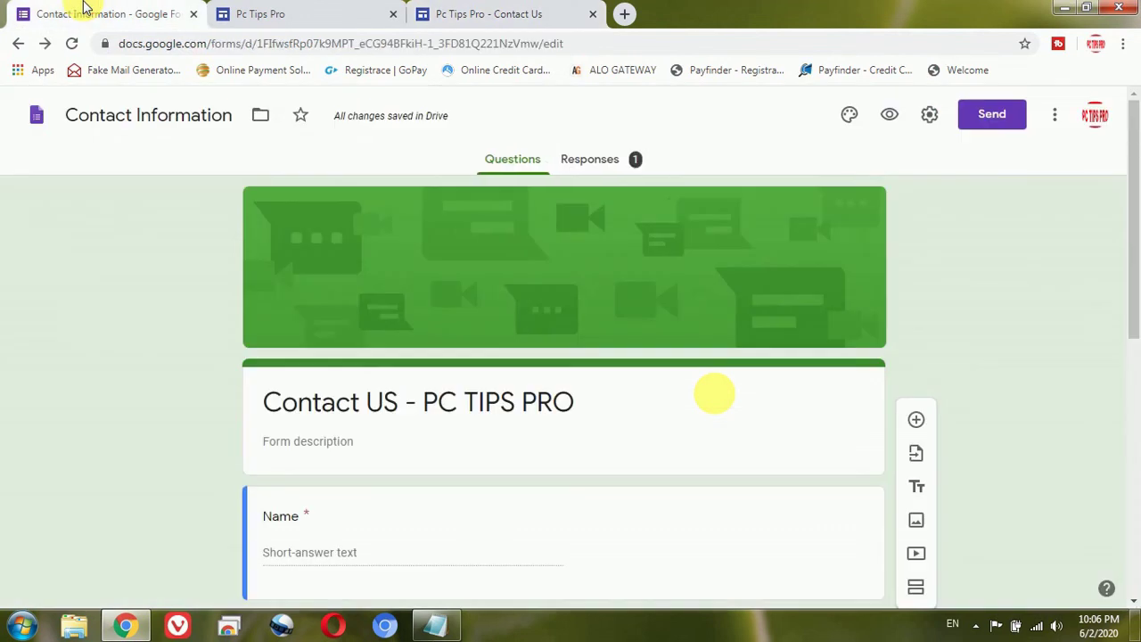
Step: Review the single response's Summary answers, including the comment 'Hi, this is Demo'
click(601, 166)
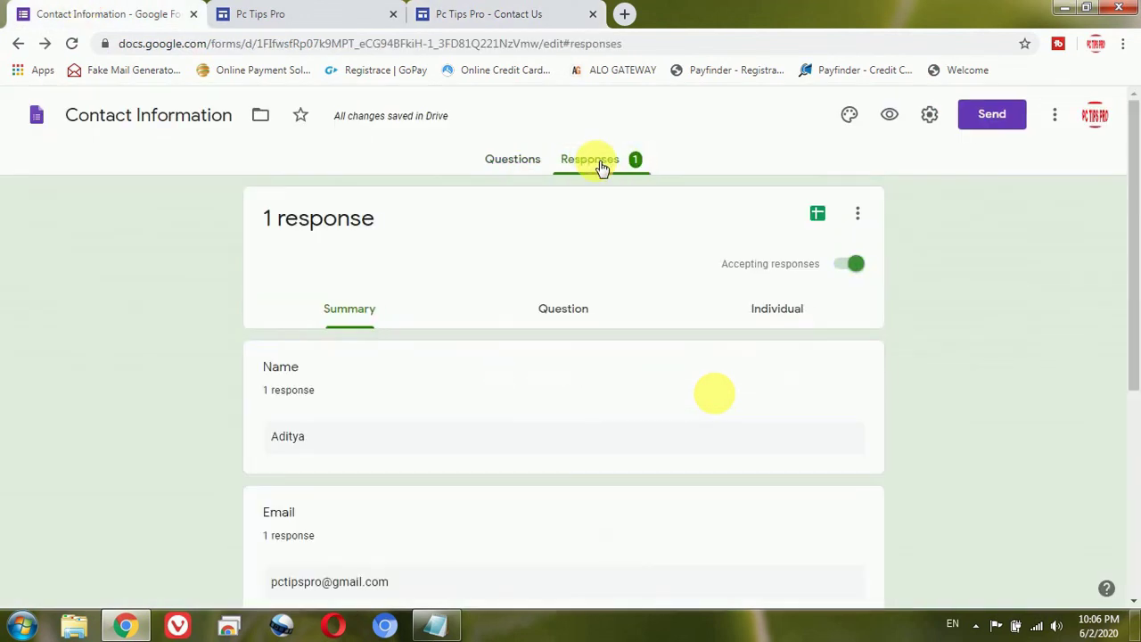
scroll(1128, 377, down, 2)
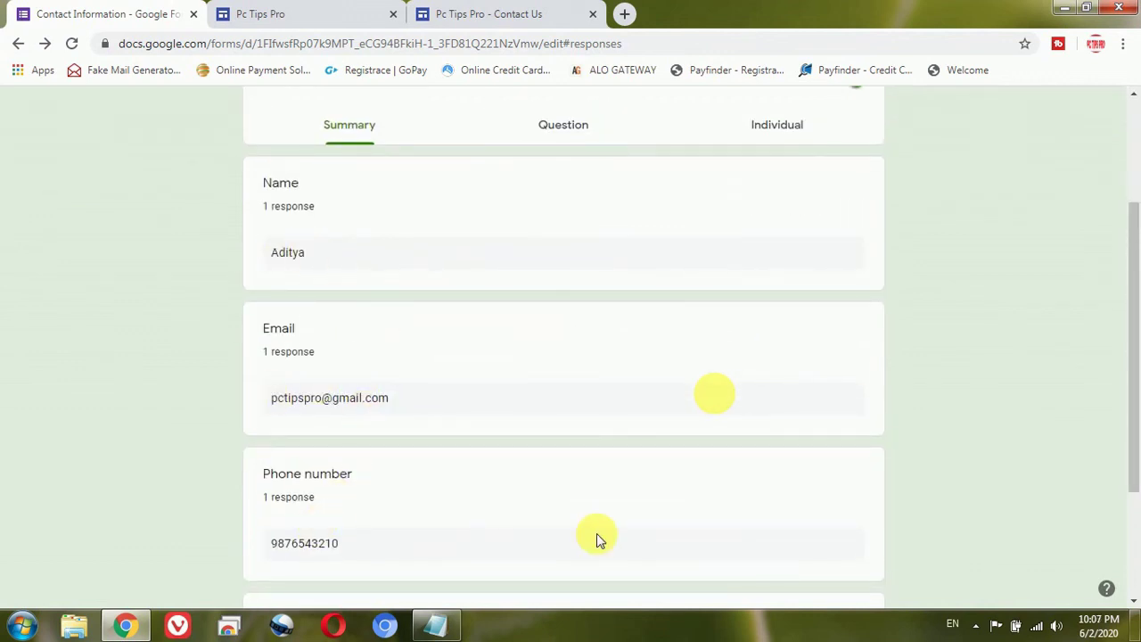
click(1134, 392)
drag(1134, 392, 1129, 476)
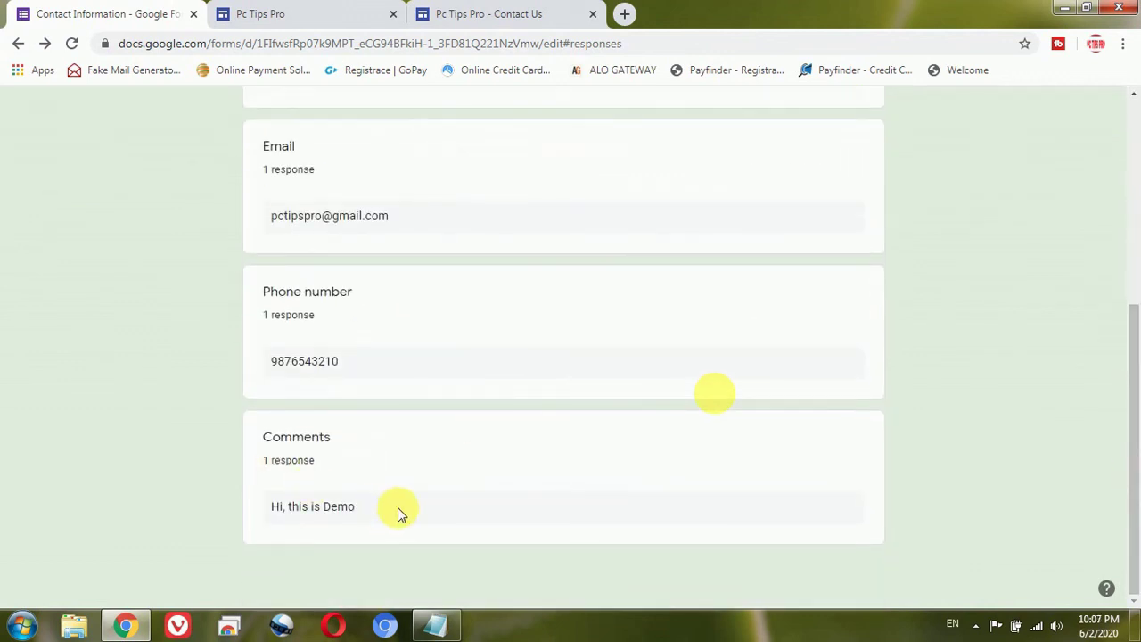
drag(1133, 397, 1136, 196)
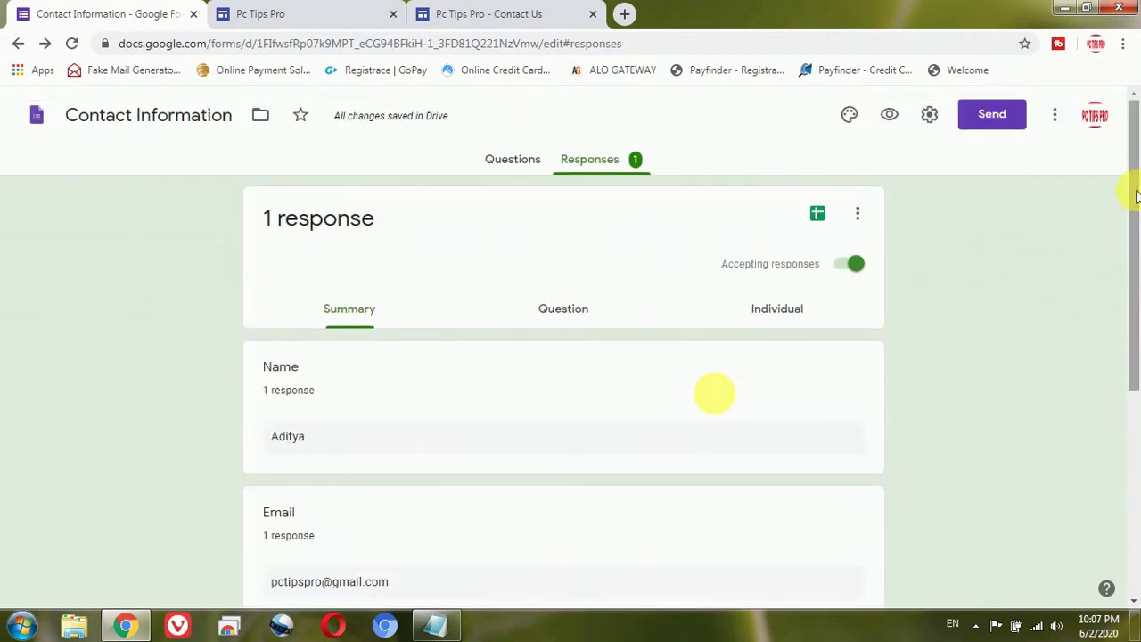